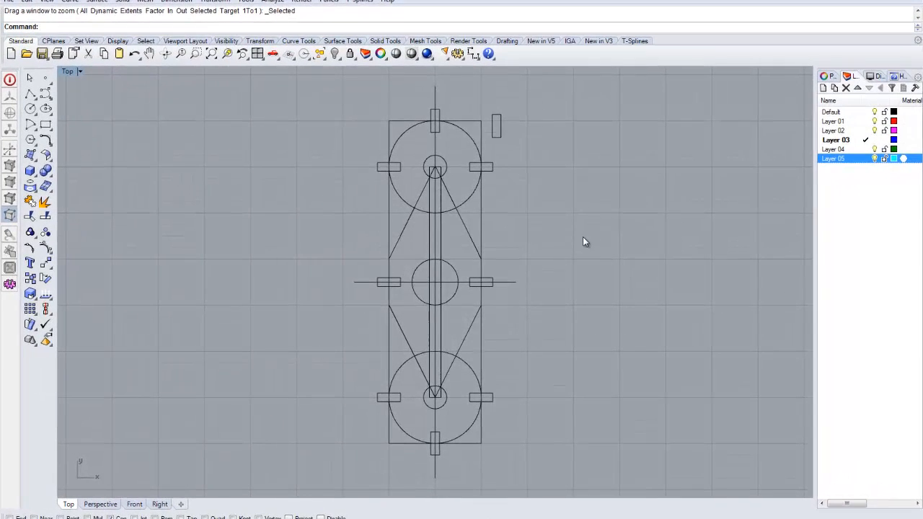
- Make Layer 05 the current layer
{"action": "mouse_move", "coordinate": [605, 232]}
{"action": "right_mouse_down"}
{"action": "mouse_move", "coordinate": [523, 223]}
{"action": "mouse_move", "coordinate": [478, 200]}
{"action": "right_mouse_up"}
{"action": "scroll", "coordinate": [522, 225], "scroll_direction": "down", "scroll_amount": 5}
{"action": "scroll", "coordinate": [478, 199], "scroll_direction": "down", "scroll_amount": 3}
{"action": "mouse_move", "coordinate": [596, 315]}
{"action": "right_mouse_down"}
{"action": "mouse_move", "coordinate": [436, 298]}
{"action": "mouse_move", "coordinate": [519, 295]}
{"action": "mouse_move", "coordinate": [527, 319]}
{"action": "mouse_move", "coordinate": [464, 322]}
{"action": "mouse_move", "coordinate": [488, 331]}
{"action": "right_mouse_up"}
{"action": "scroll", "coordinate": [480, 297], "scroll_direction": "down", "scroll_amount": 2}
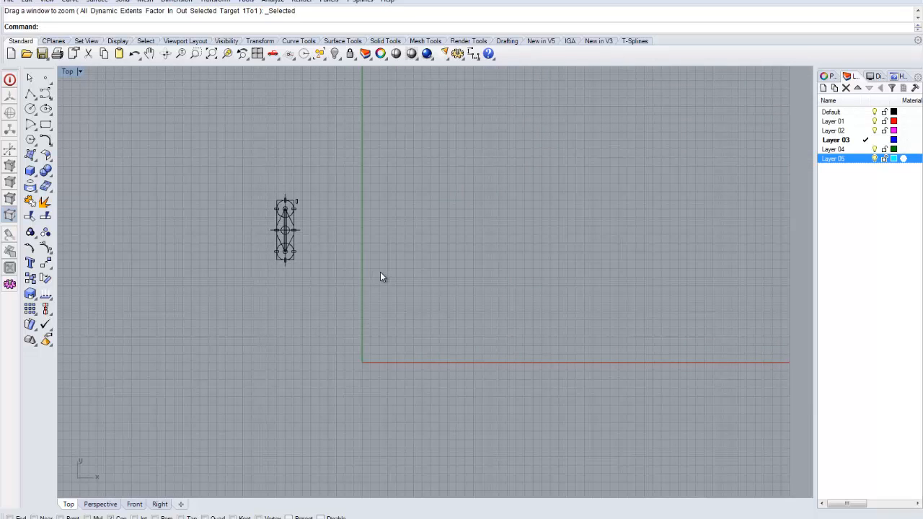
{"action": "left_click", "coordinate": [865, 160]}
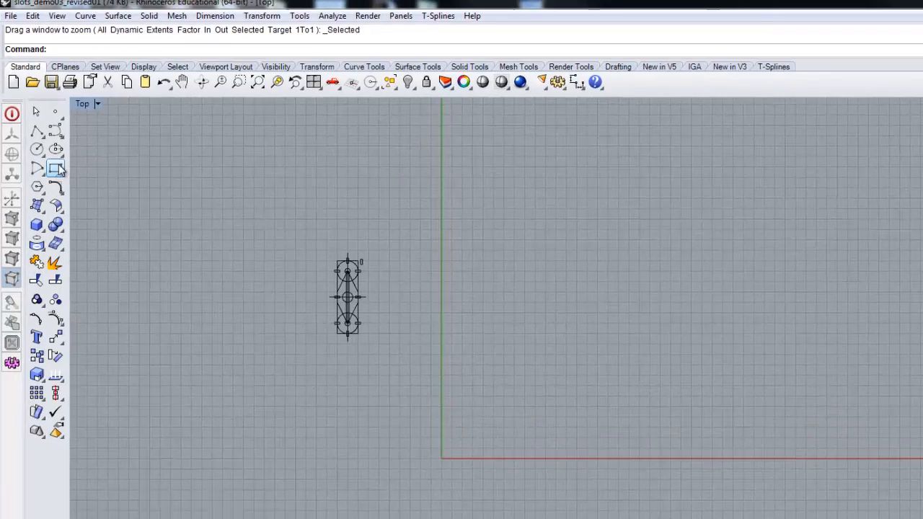
- Draw a rectangle from the origin (0) to the opposite corner at 48,24
{"action": "left_click", "coordinate": [57, 170]}
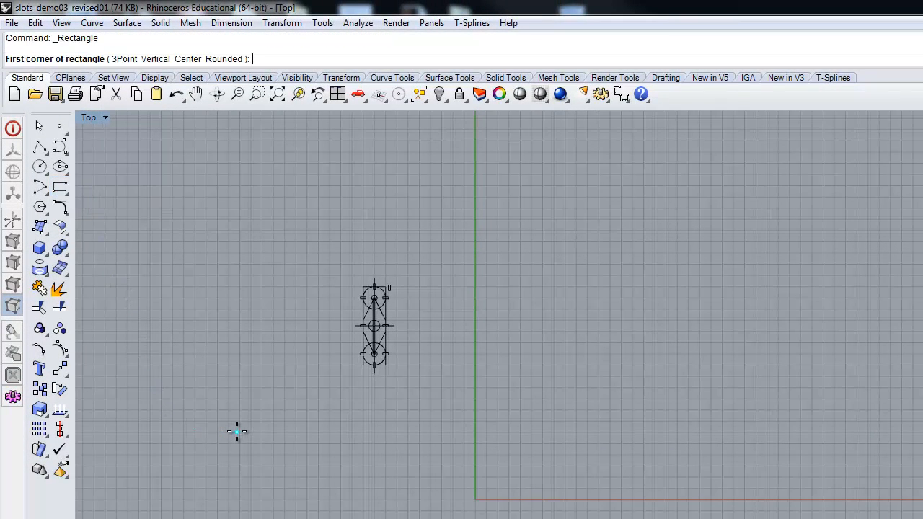
{"action": "type", "text": "0"}
{"action": "key", "text": "Return"}
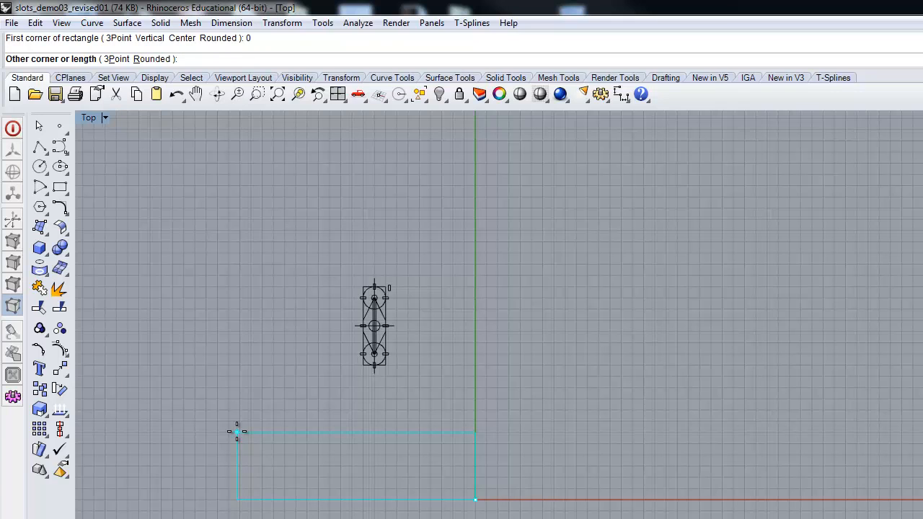
{"action": "type", "text": "48,24"}
{"action": "key", "text": "Return"}
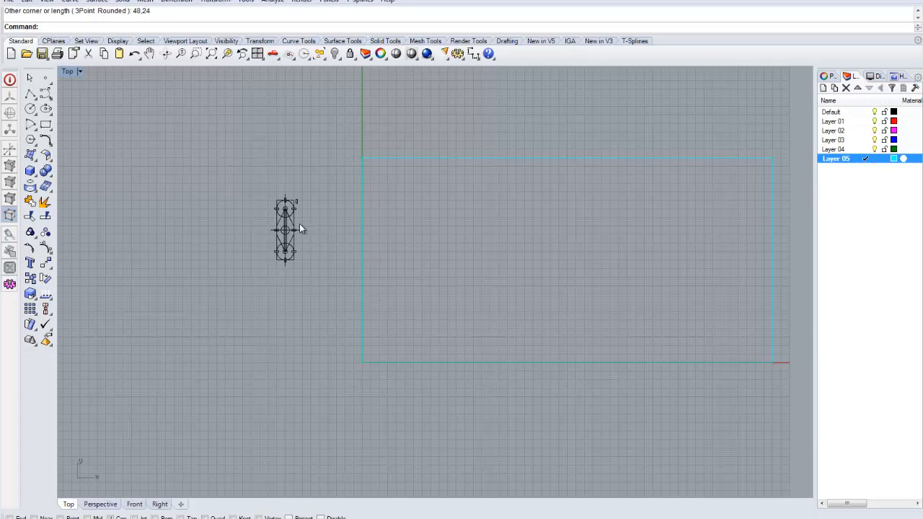
- Examine the existing part drawing and how its size compares with the large 48 by 24 rectangle
{"action": "scroll", "coordinate": [299, 224], "scroll_direction": "up", "scroll_amount": 5}
{"action": "right_click_drag", "start_coordinate": [407, 228], "coordinate": [460, 226]}
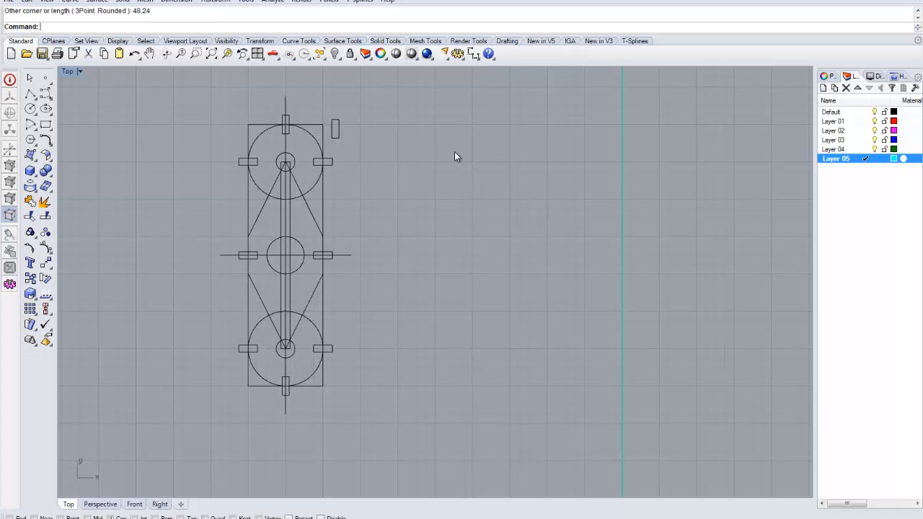
{"action": "scroll", "coordinate": [452, 161], "scroll_direction": "down", "scroll_amount": 3}
{"action": "scroll", "coordinate": [452, 170], "scroll_direction": "down", "scroll_amount": 3}
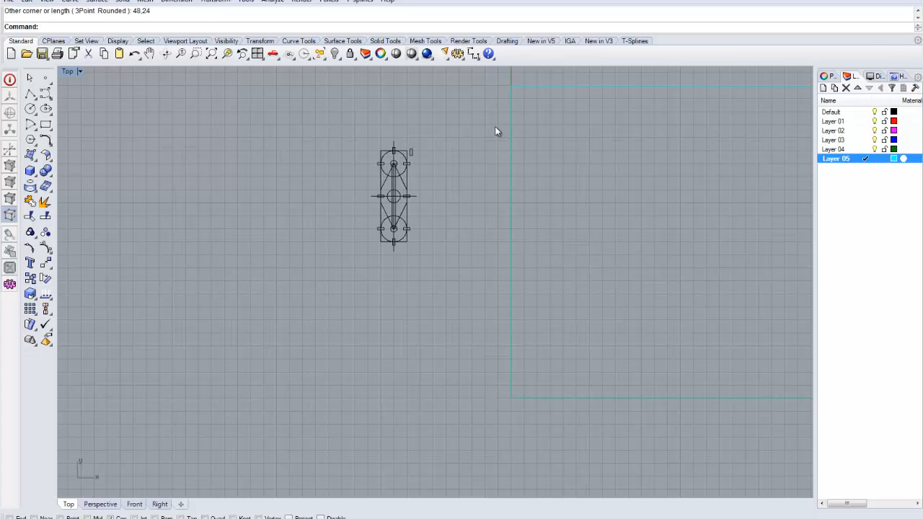
{"action": "right_click_drag", "start_coordinate": [575, 173], "coordinate": [476, 167]}
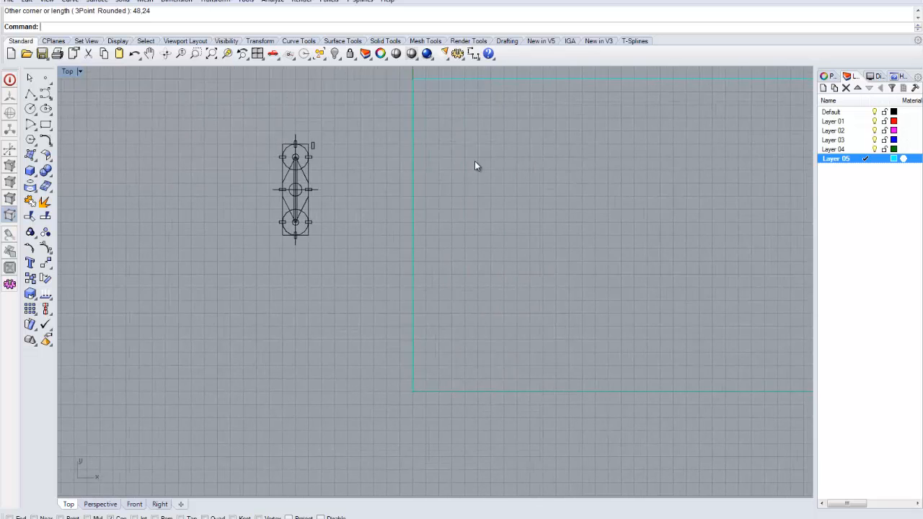
{"action": "scroll", "coordinate": [474, 162], "scroll_direction": "down", "scroll_amount": 3}
{"action": "right_click_drag", "start_coordinate": [450, 296], "coordinate": [421, 300]}
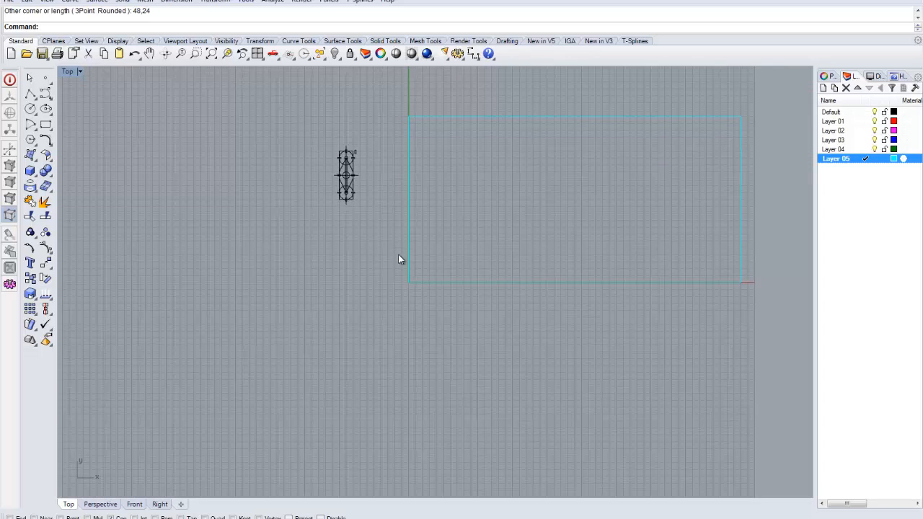
{"action": "scroll", "coordinate": [339, 191], "scroll_direction": "up", "scroll_amount": 6}
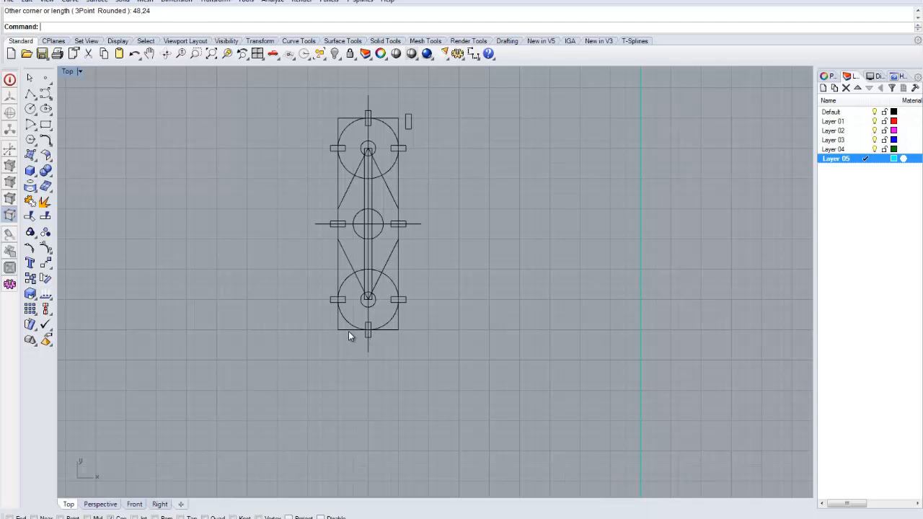
{"action": "scroll", "coordinate": [429, 263], "scroll_direction": "down", "scroll_amount": 3}
{"action": "right_click_drag", "start_coordinate": [456, 282], "coordinate": [367, 270]}
{"action": "scroll", "coordinate": [369, 267], "scroll_direction": "down", "scroll_amount": 8}
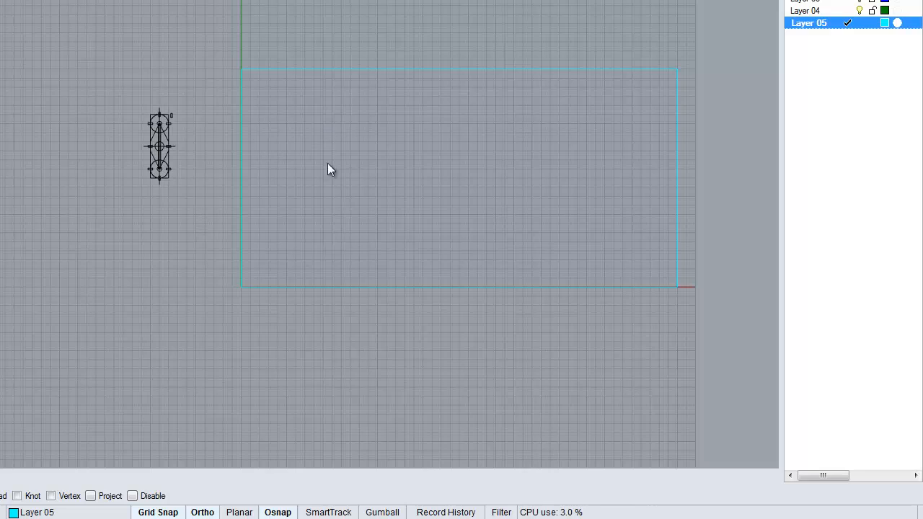
{"action": "scroll", "coordinate": [157, 141], "scroll_direction": "up", "scroll_amount": 8}
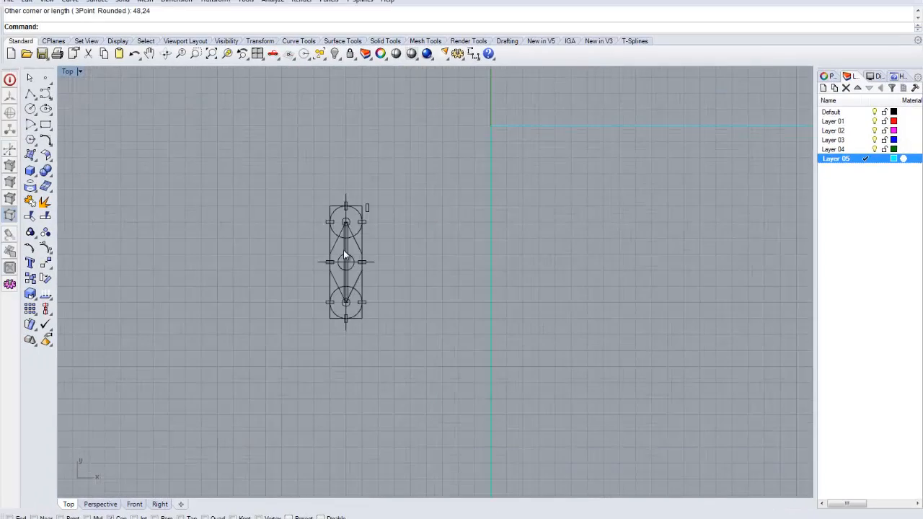
{"action": "scroll", "coordinate": [346, 256], "scroll_direction": "up", "scroll_amount": 6}
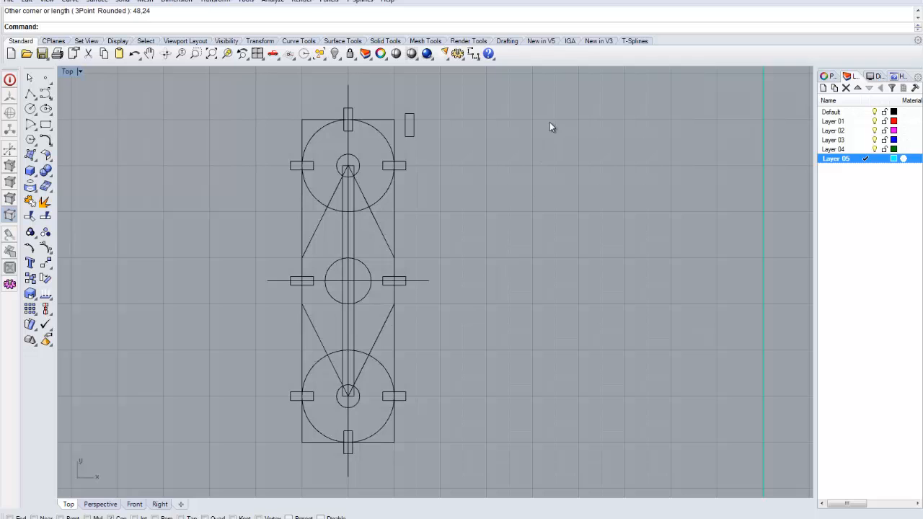
- Draw a rectangle beside the existing part, level with its upper edge, using the relative opposite corner r2,-7
{"action": "left_click", "coordinate": [45, 124]}
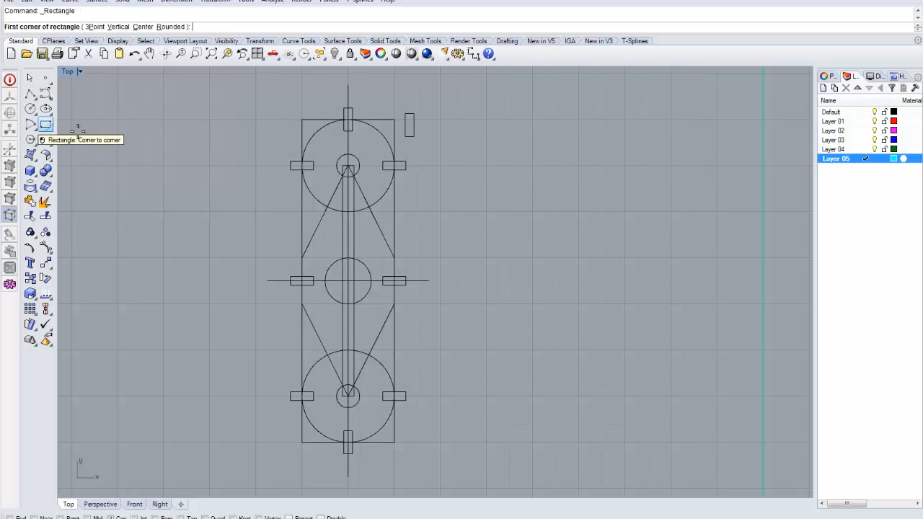
{"action": "left_click", "coordinate": [486, 120]}
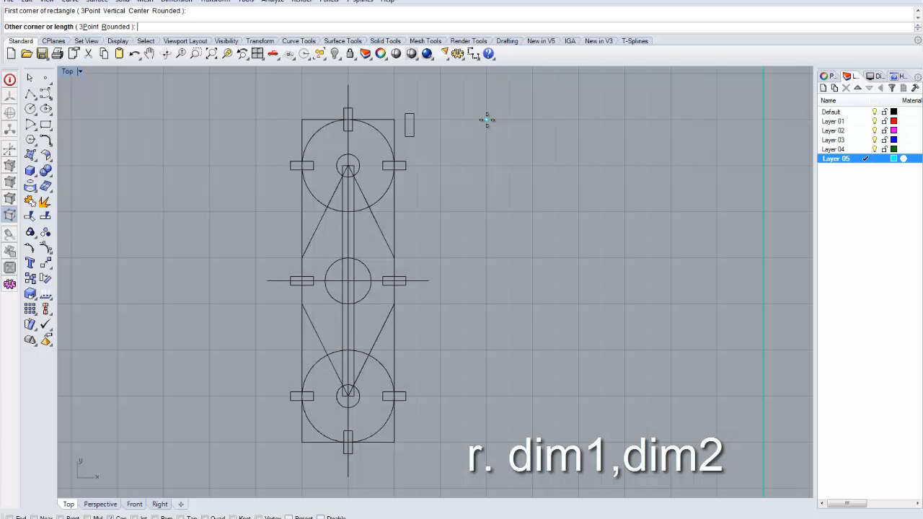
{"action": "type", "text": "r2,"}
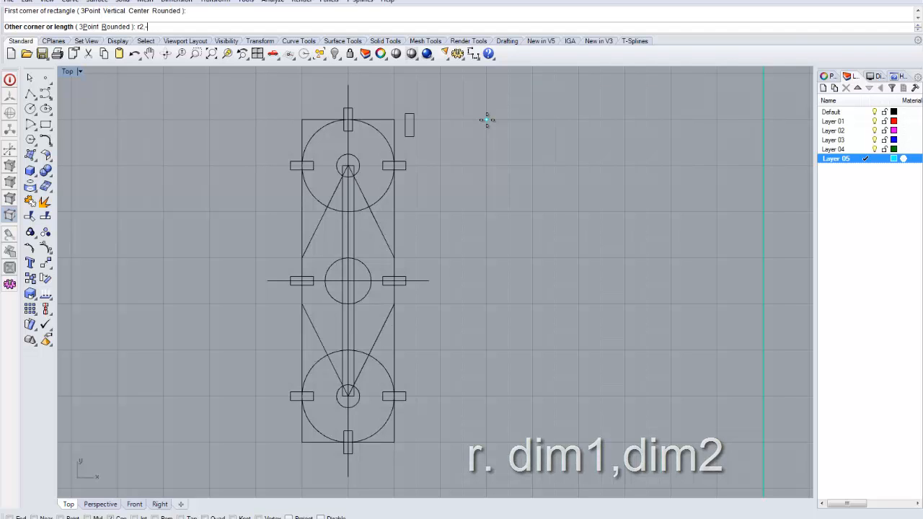
{"action": "type", "text": "-7"}
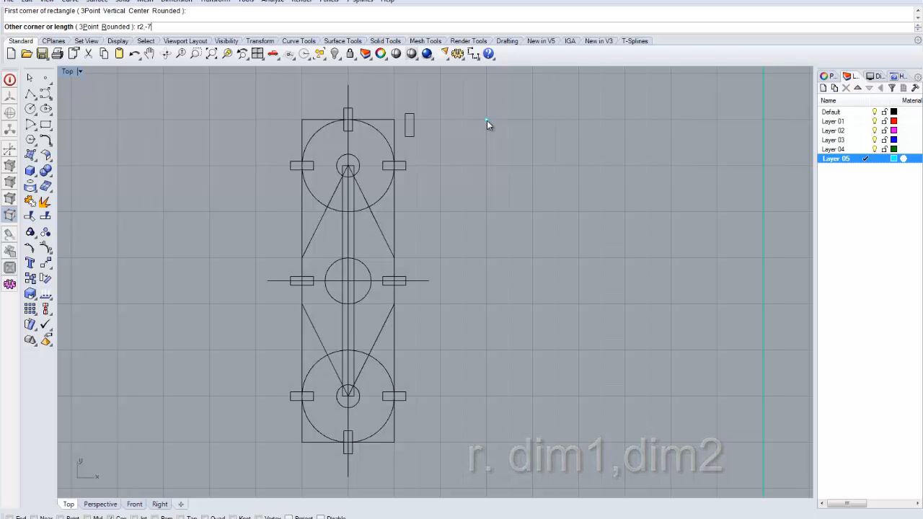
{"action": "key", "text": "Return"}
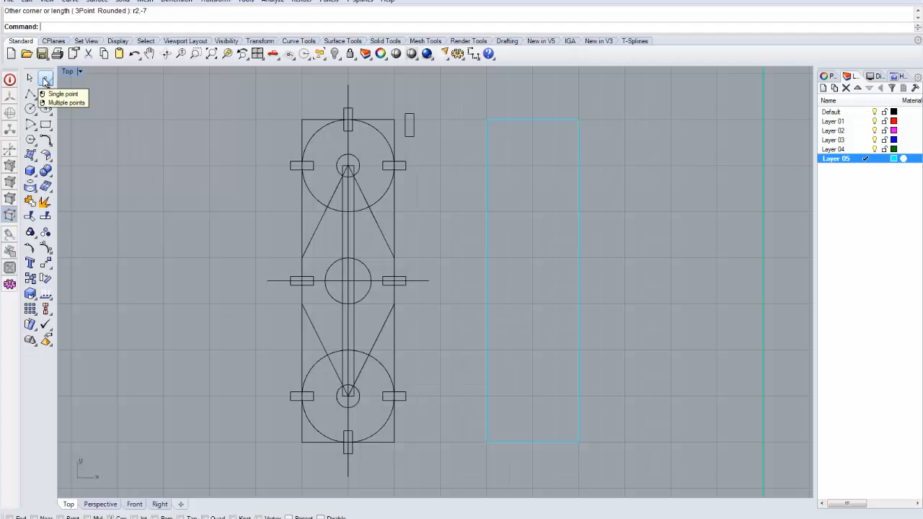
- Place a single point at the centre of the 2 by 7 rectangle
{"action": "left_click", "coordinate": [44, 81]}
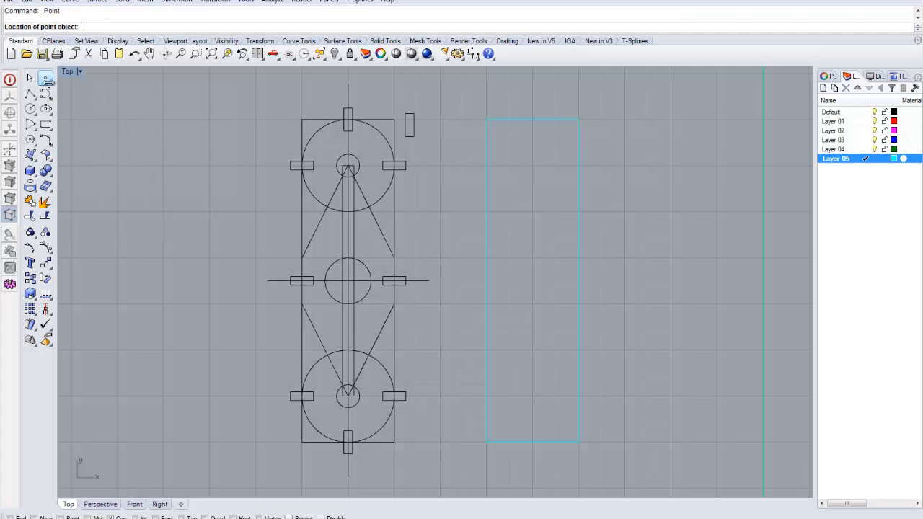
{"action": "left_click", "coordinate": [545, 246]}
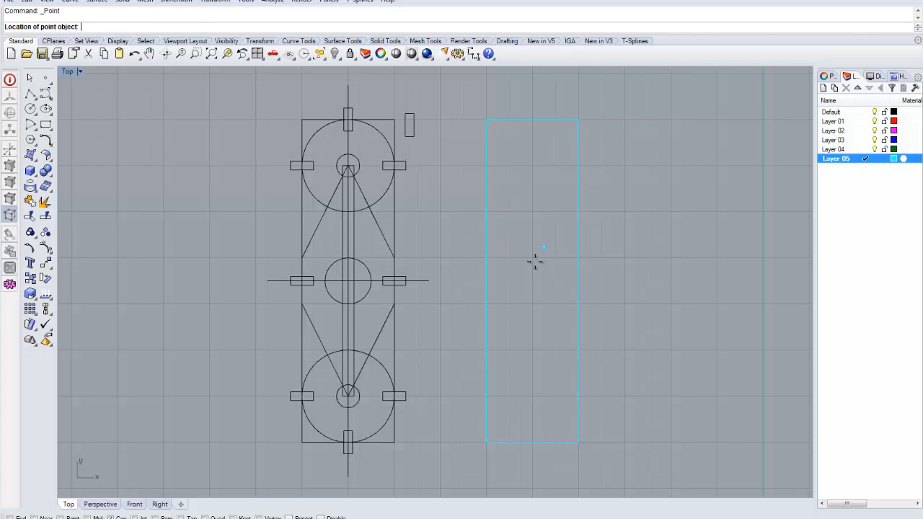
{"action": "left_click", "coordinate": [578, 306]}
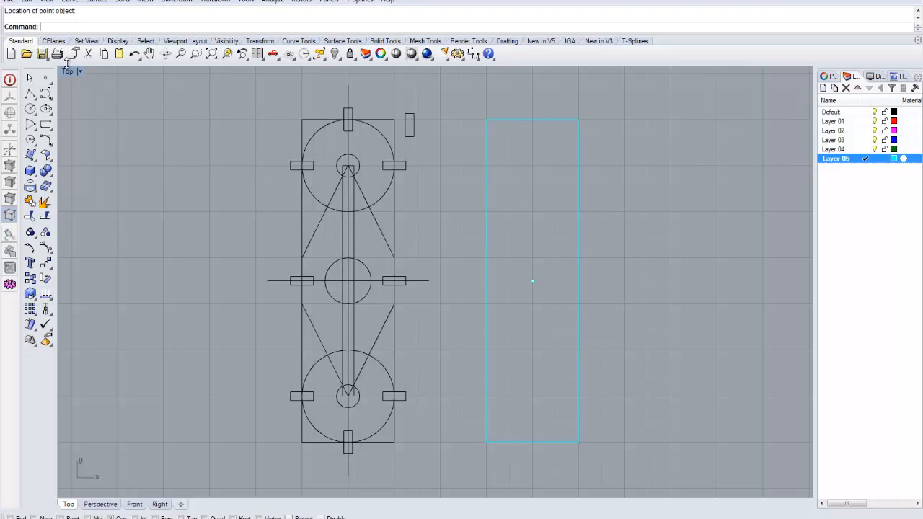
- Draw horizontal and vertical centrelines from the rectangle's centre point with Line from Midpoint, extending both beyond the rectangle's edges
{"action": "left_click", "coordinate": [30, 95]}
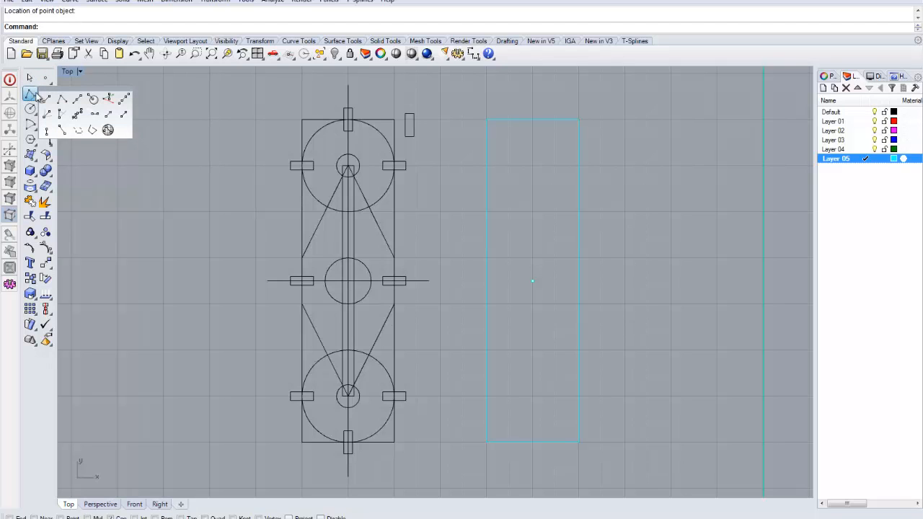
{"action": "left_click", "coordinate": [78, 103]}
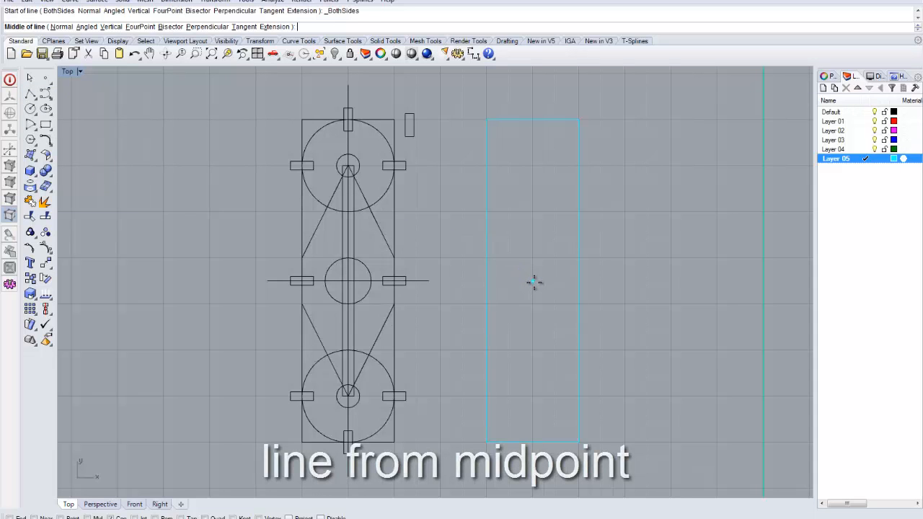
{"action": "left_click", "coordinate": [533, 282]}
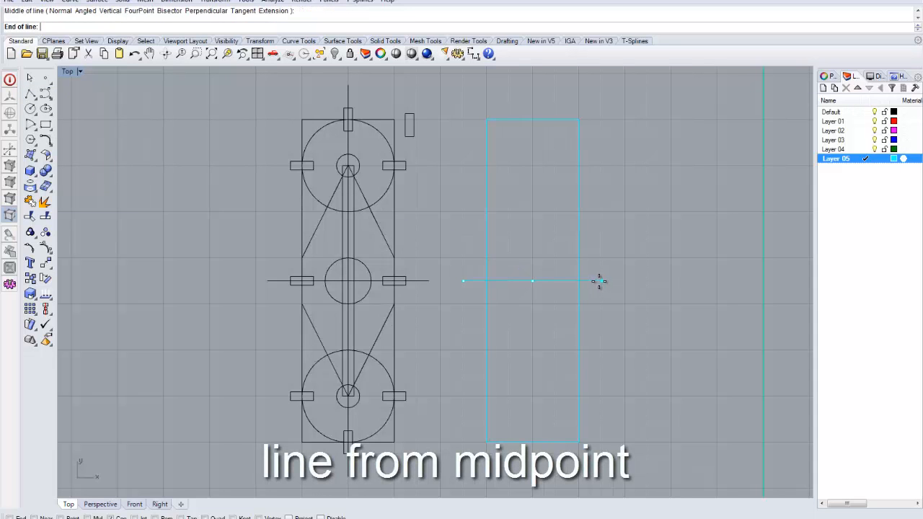
{"action": "left_click", "coordinate": [599, 281]}
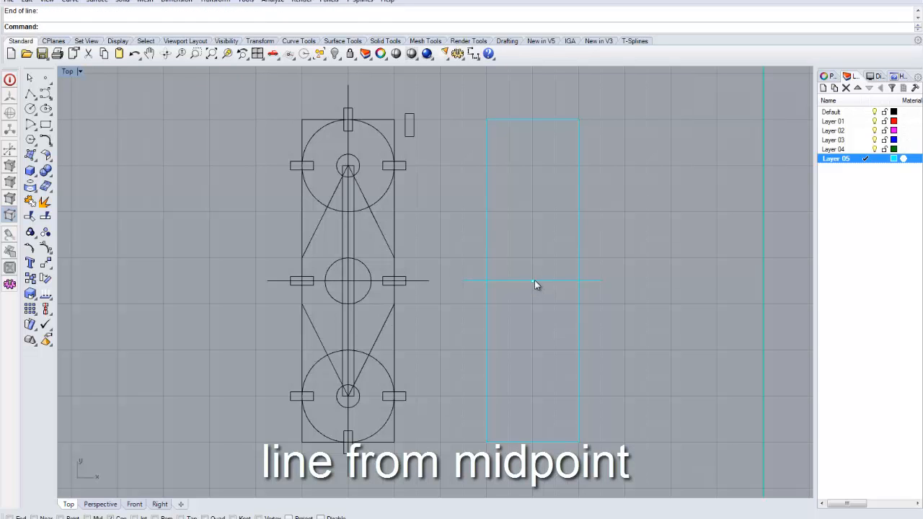
{"action": "right_click", "coordinate": [540, 293]}
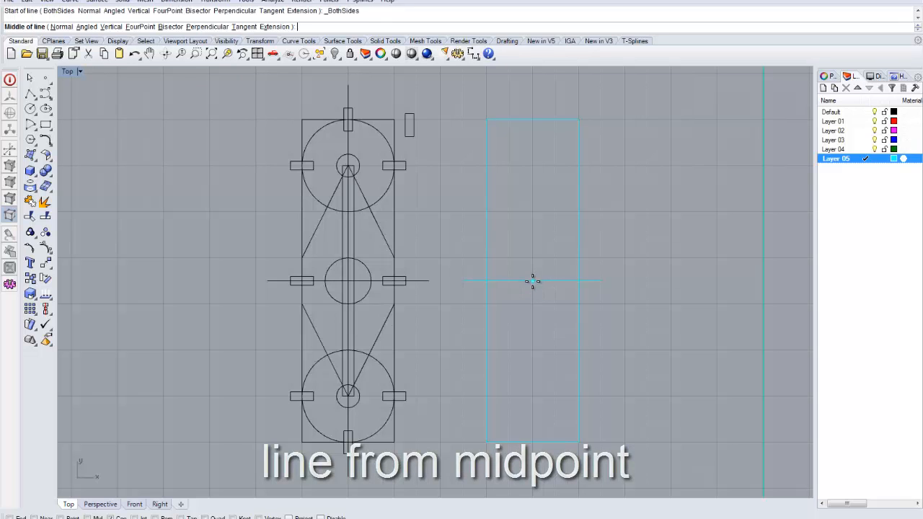
{"action": "left_click", "coordinate": [532, 282]}
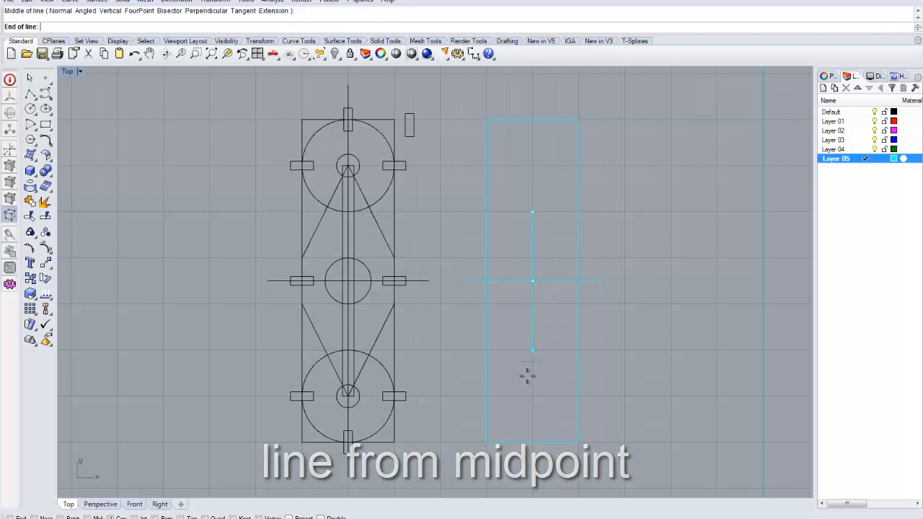
{"action": "left_click", "coordinate": [533, 475]}
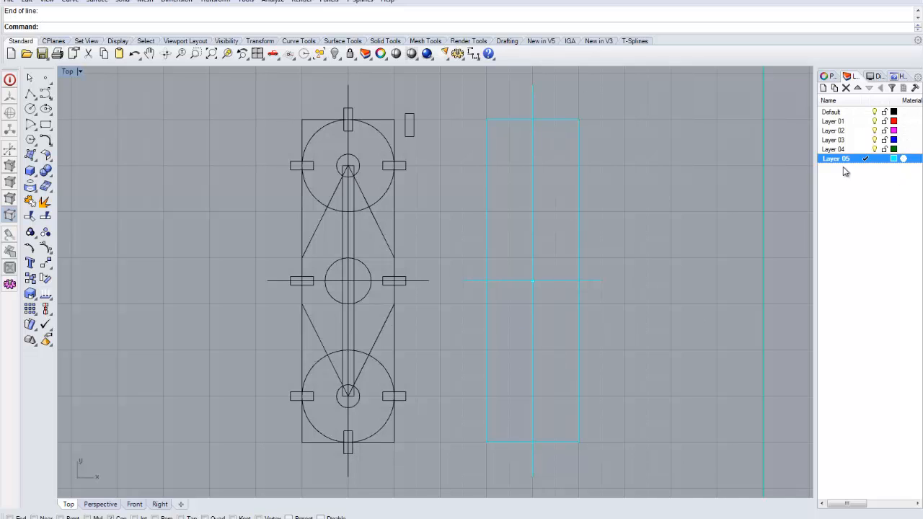
- Make the Default layer current and lock Layer 05
{"action": "left_click", "coordinate": [862, 113]}
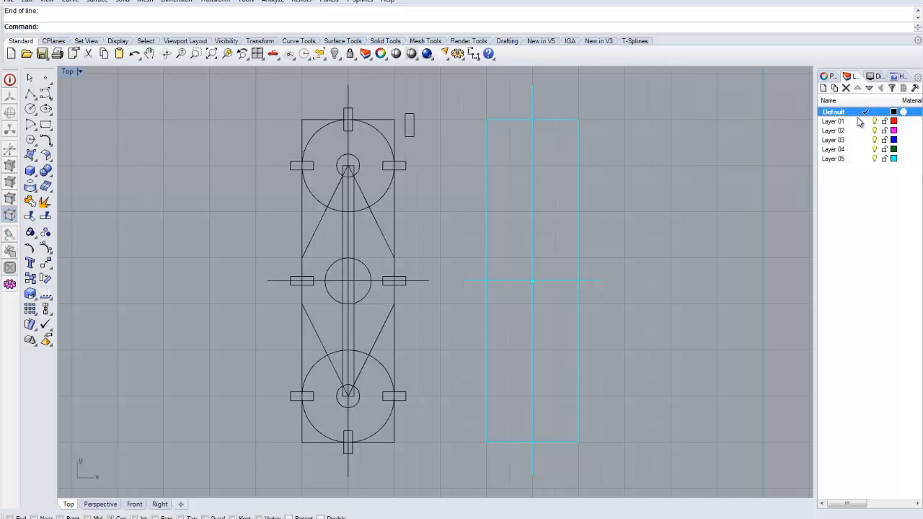
{"action": "left_click", "coordinate": [883, 160]}
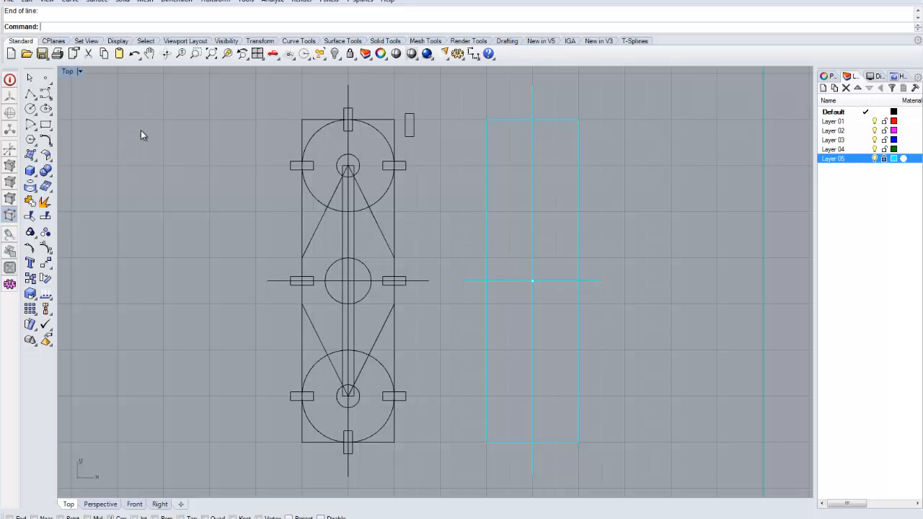
- Draw a circle centred on the vertical centreline, touching the rectangle's upper edge and both long sides
{"action": "left_click", "coordinate": [31, 109]}
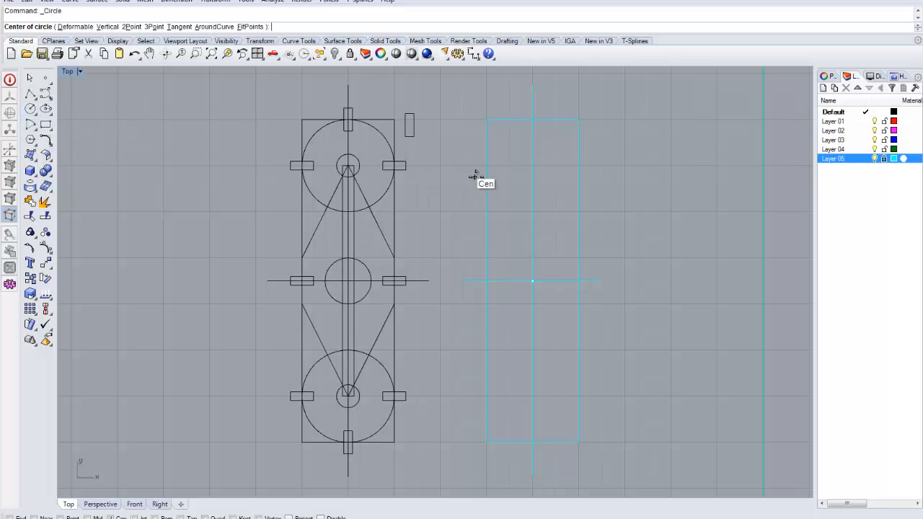
{"action": "left_click", "coordinate": [532, 165]}
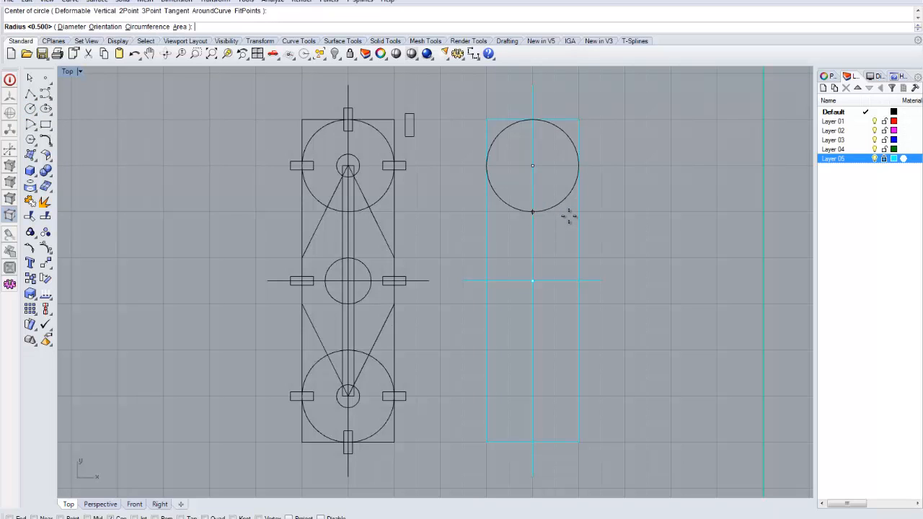
{"action": "left_click", "coordinate": [568, 216]}
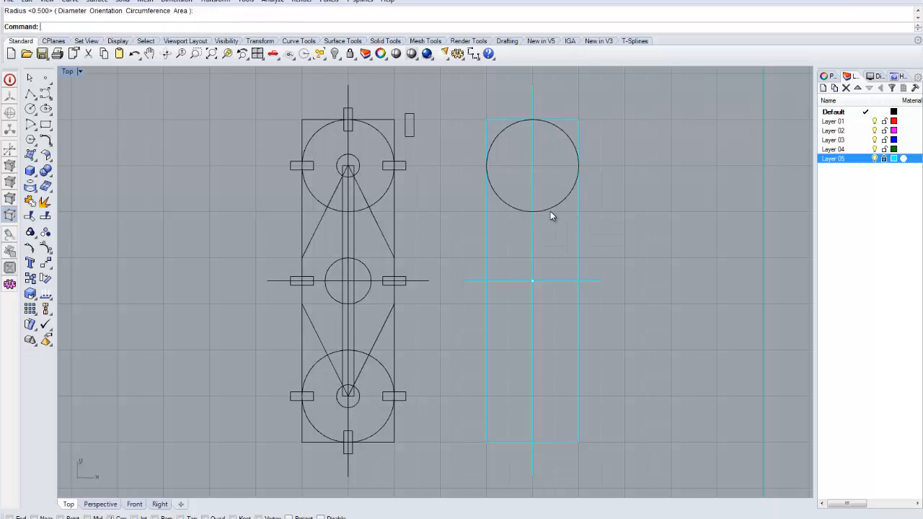
- Mirror the upper circle across the horizontal centreline to copy it to the rectangle's lower end
{"action": "left_click", "coordinate": [554, 207]}
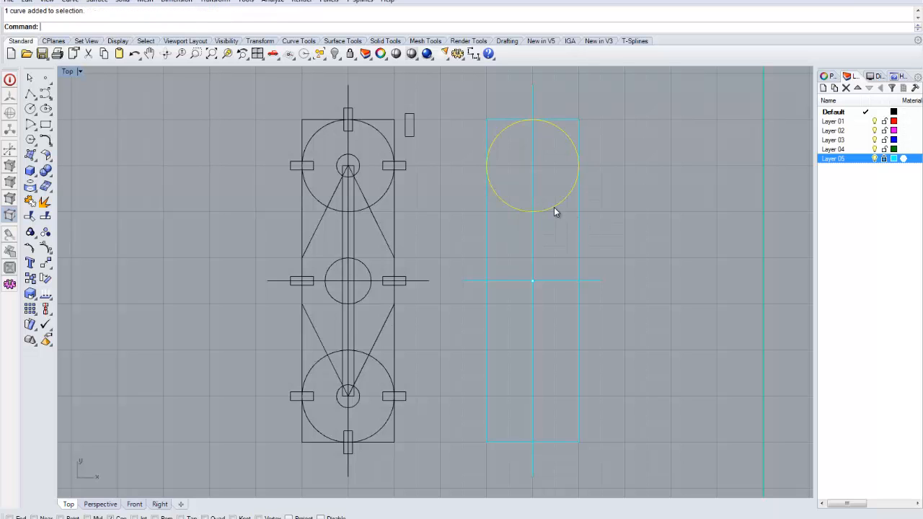
{"action": "type", "text": "Mirror"}
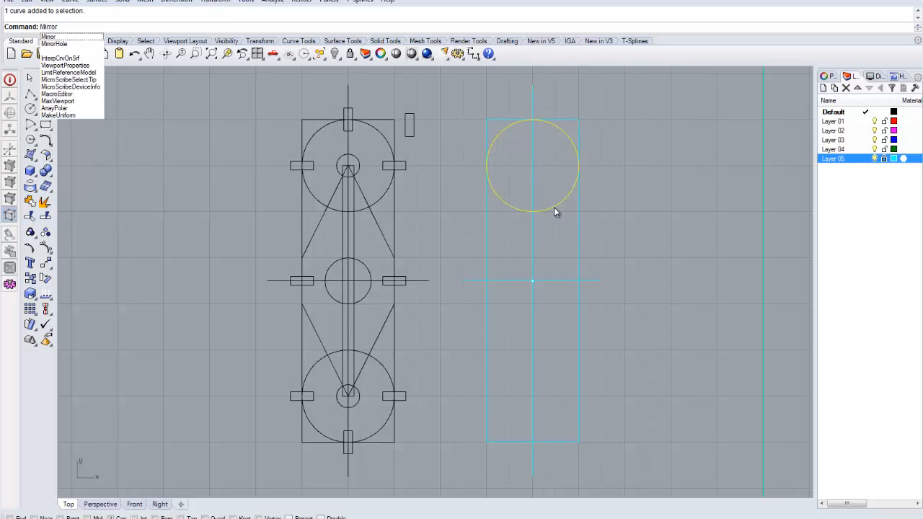
{"action": "key", "text": "Return"}
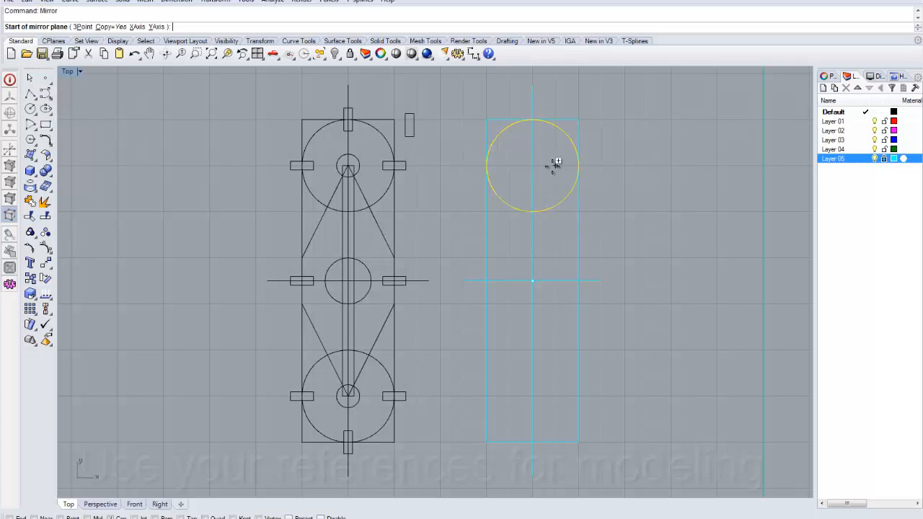
{"action": "left_click", "coordinate": [465, 281]}
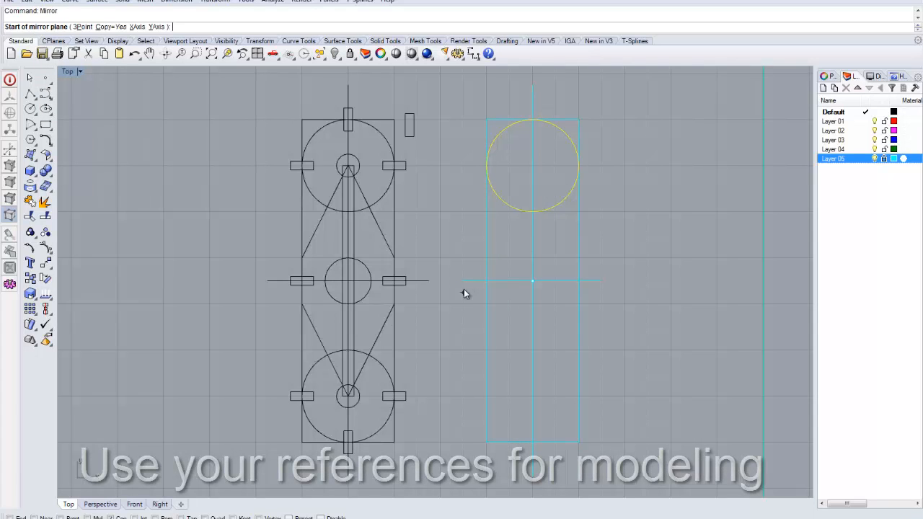
{"action": "left_click", "coordinate": [562, 343]}
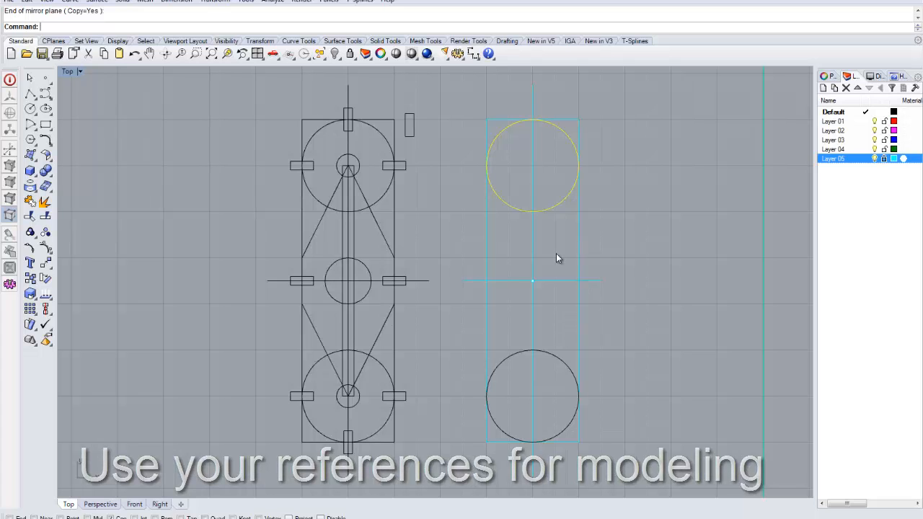
- Draw a closed six-sided polyline joining both circle centres through two points on each long side, 1 unit above and below like the original
{"action": "left_click", "coordinate": [29, 97]}
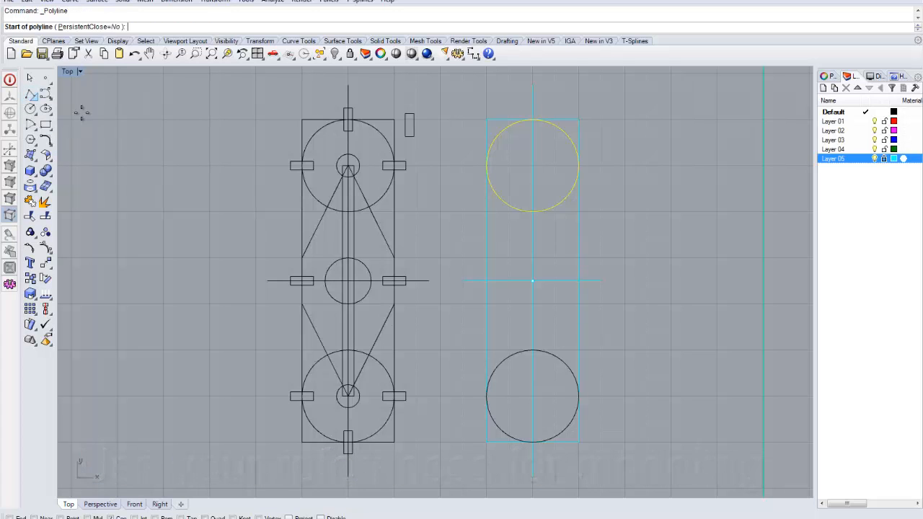
{"action": "left_click", "coordinate": [532, 166]}
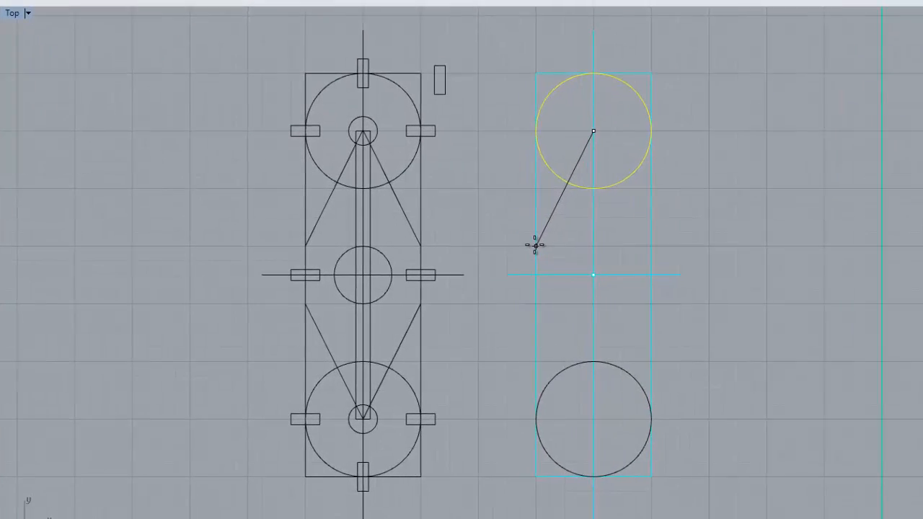
{"action": "left_click", "coordinate": [535, 245]}
{"action": "left_click", "coordinate": [535, 303]}
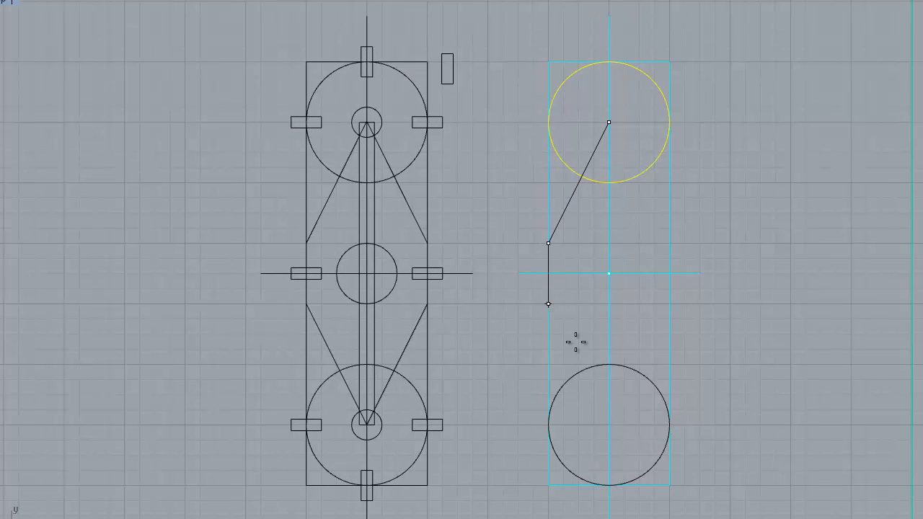
{"action": "left_click", "coordinate": [608, 426]}
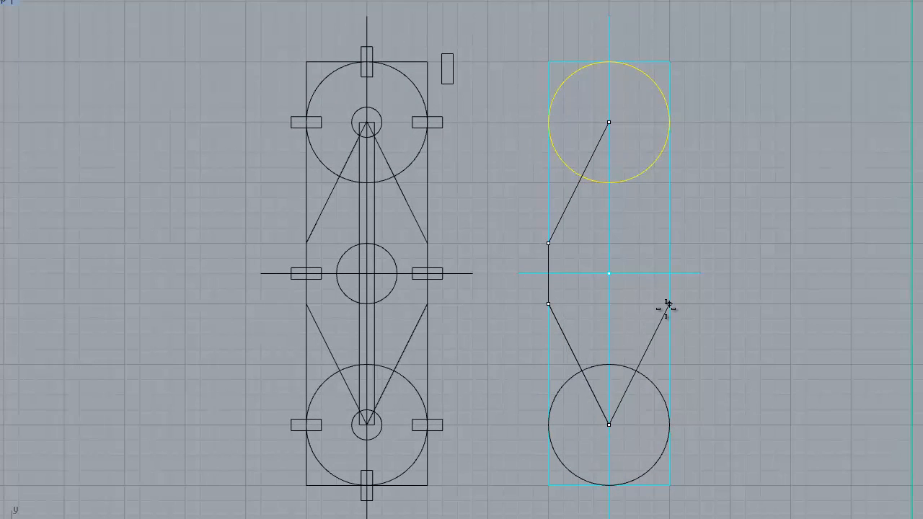
{"action": "left_click", "coordinate": [669, 303]}
{"action": "left_click", "coordinate": [668, 243]}
{"action": "left_click", "coordinate": [608, 122]}
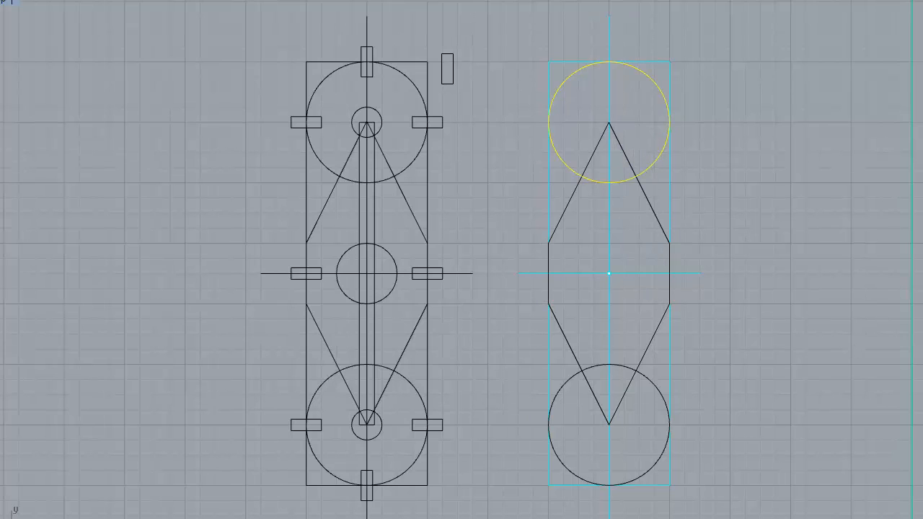
- Draw a small circle of radius 0.25 at the centre of the upper circle
{"action": "left_click", "coordinate": [30, 108]}
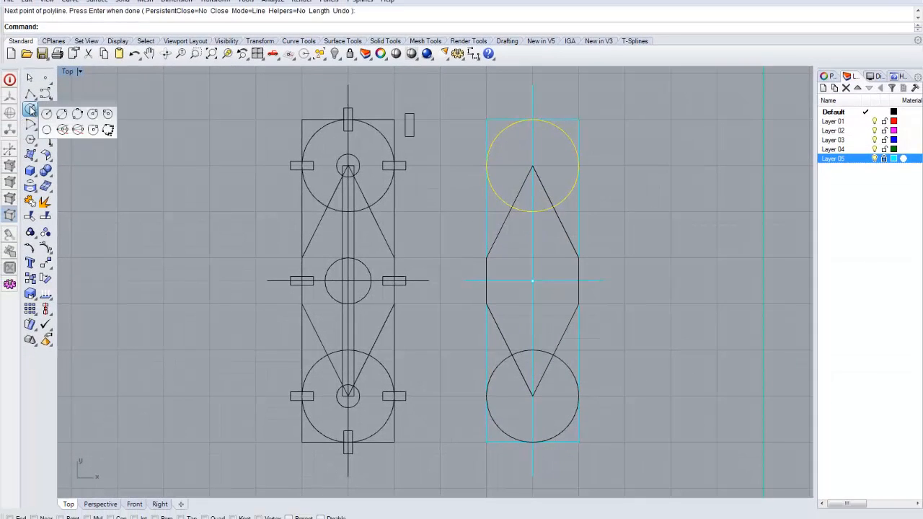
{"action": "left_click", "coordinate": [47, 113]}
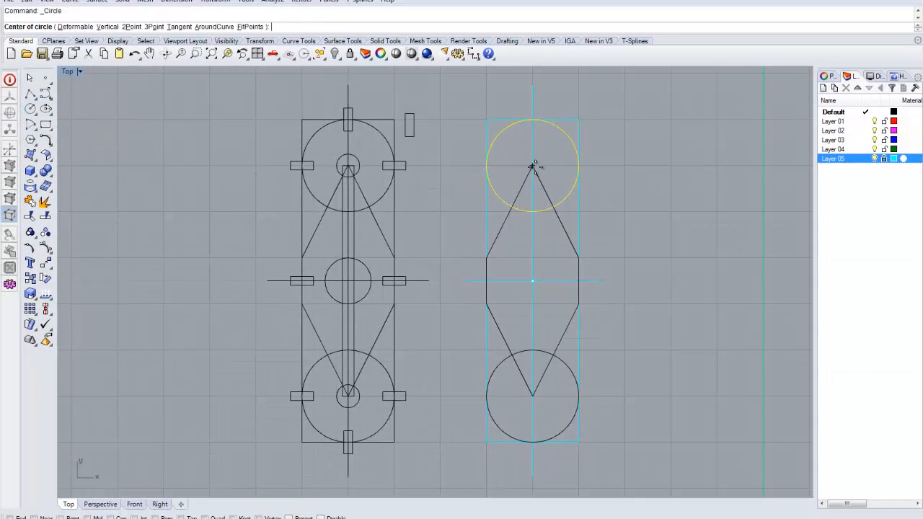
{"action": "scroll", "coordinate": [532, 167], "scroll_direction": "up", "scroll_amount": 10}
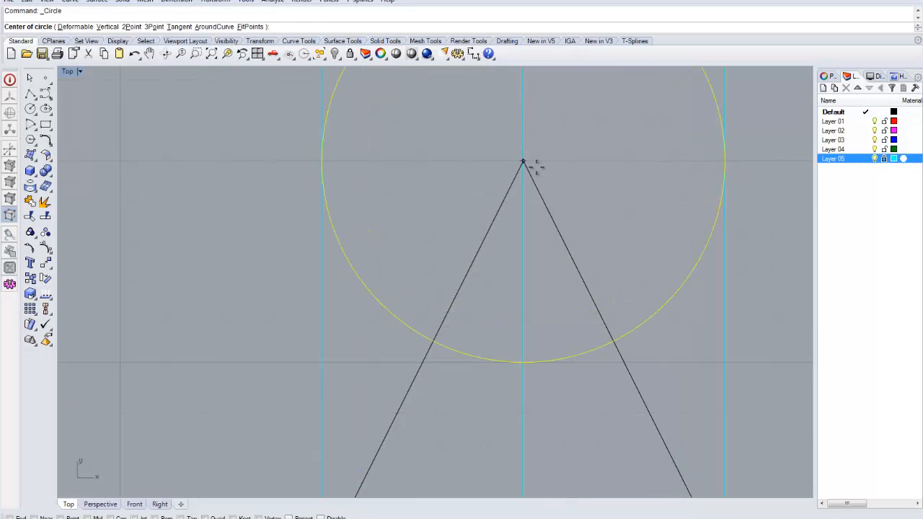
{"action": "left_click", "coordinate": [533, 165]}
{"action": "left_click", "coordinate": [582, 178]}
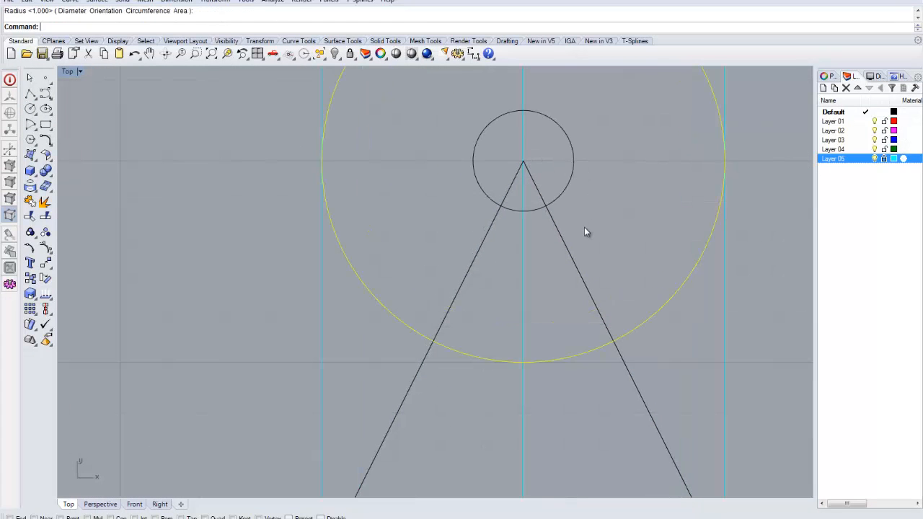
- Draw a small circle of about 0.35 radius at the centre of the lower circle
{"action": "scroll", "coordinate": [581, 225], "scroll_direction": "down", "scroll_amount": 6}
{"action": "right_click_drag", "start_coordinate": [600, 362], "coordinate": [599, 273]}
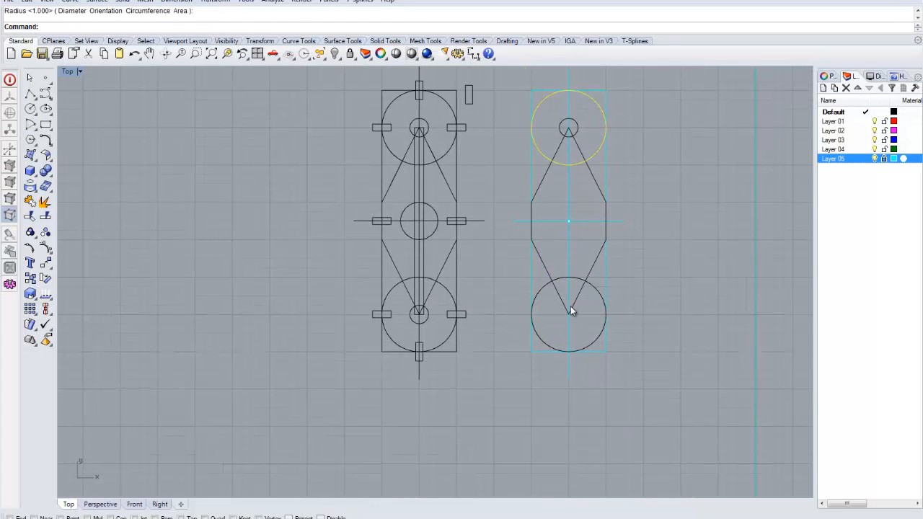
{"action": "scroll", "coordinate": [570, 305], "scroll_direction": "up", "scroll_amount": 8}
{"action": "right_click", "coordinate": [592, 339]}
{"action": "left_click", "coordinate": [567, 325]}
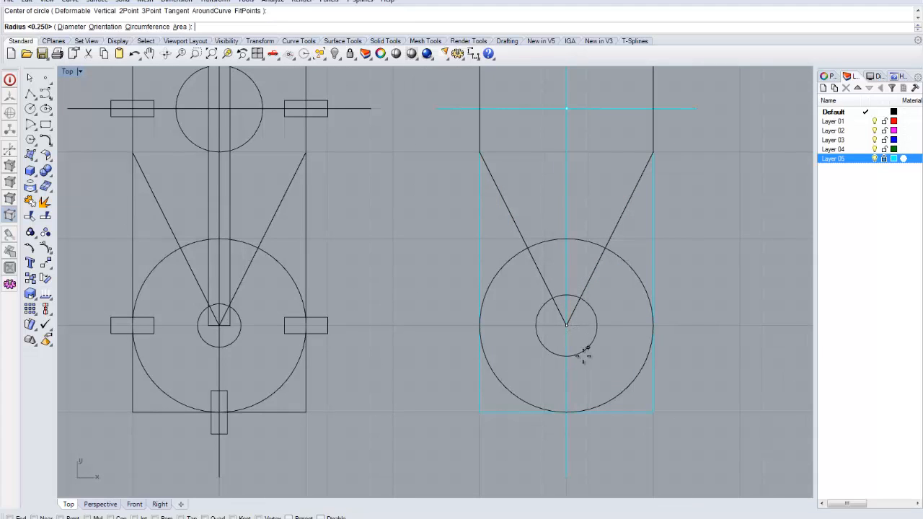
{"action": "left_click", "coordinate": [583, 355]}
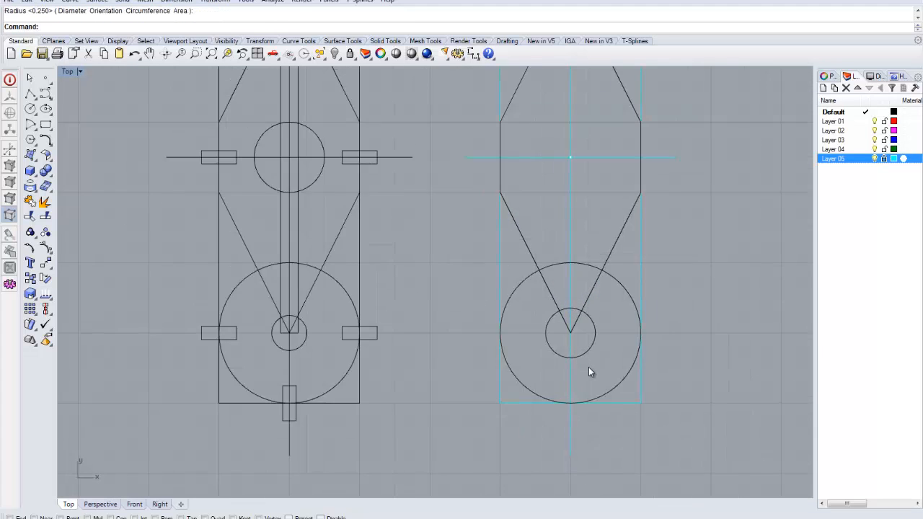
- Draw a circle at the rectangle's centre point, reaching down to the level of the polyline's lower side corners
{"action": "scroll", "coordinate": [589, 367], "scroll_direction": "down", "scroll_amount": 3}
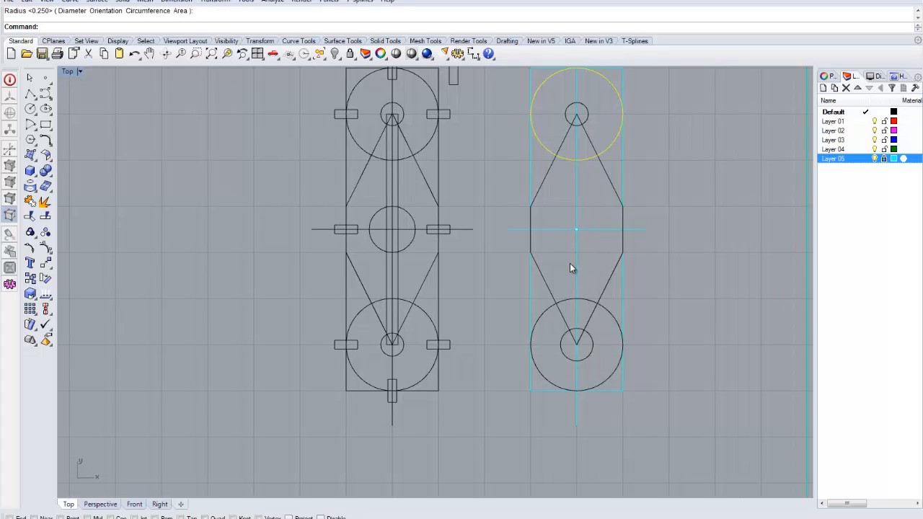
{"action": "scroll", "coordinate": [570, 264], "scroll_direction": "up", "scroll_amount": 3}
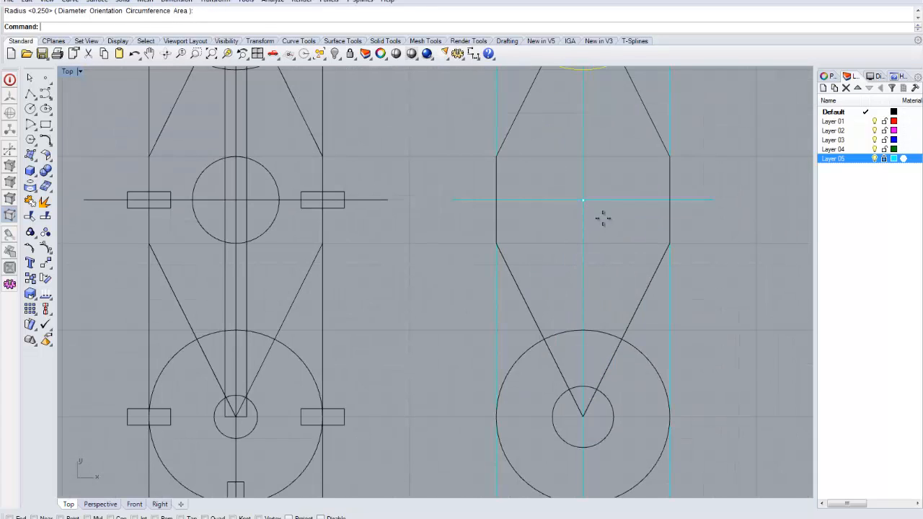
{"action": "key", "text": "Return"}
{"action": "left_click", "coordinate": [582, 200]}
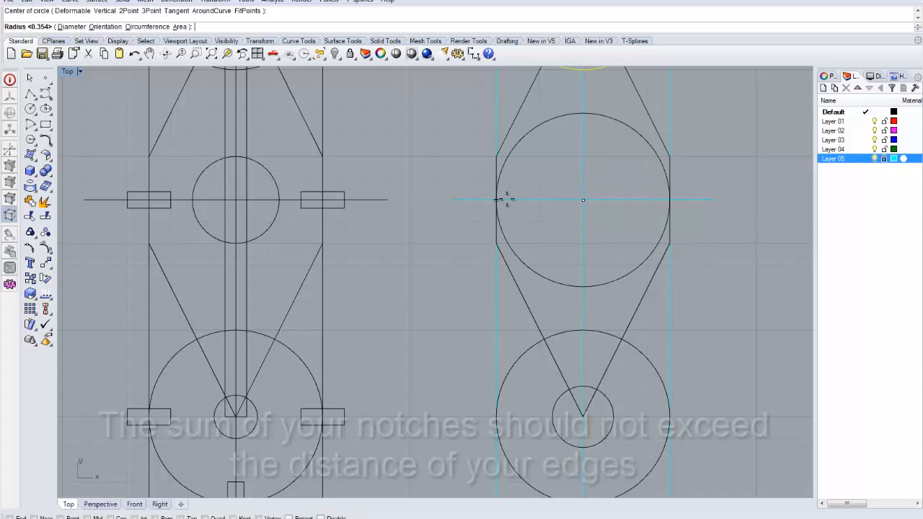
{"action": "left_click", "coordinate": [583, 244]}
- Deselect the upper circle and draw a 0.19 by 0.5 notch rectangle beside the new part, level with the upper circle
{"action": "scroll", "coordinate": [589, 270], "scroll_direction": "down", "scroll_amount": 4}
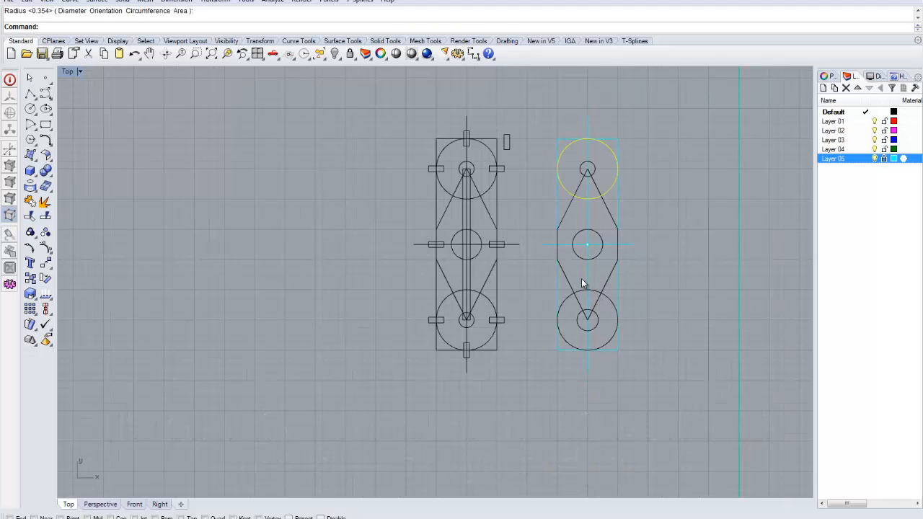
{"action": "scroll", "coordinate": [581, 279], "scroll_direction": "up", "scroll_amount": 3}
{"action": "scroll", "coordinate": [581, 276], "scroll_direction": "down", "scroll_amount": 3}
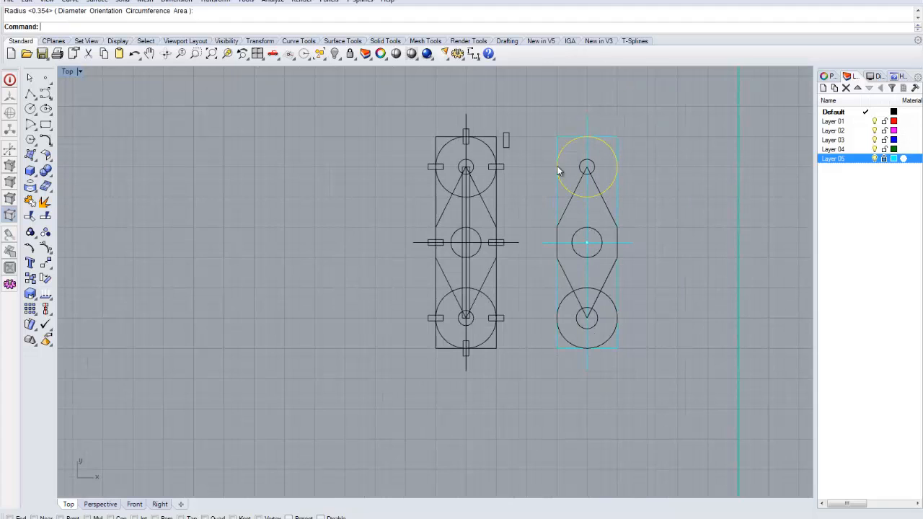
{"action": "left_click", "coordinate": [645, 189]}
{"action": "scroll", "coordinate": [648, 163], "scroll_direction": "up", "scroll_amount": 3}
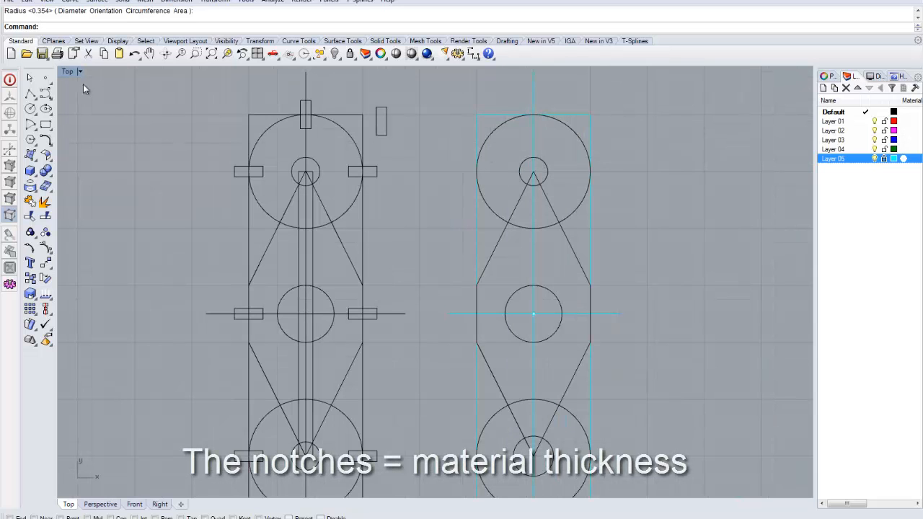
{"action": "left_click", "coordinate": [46, 126]}
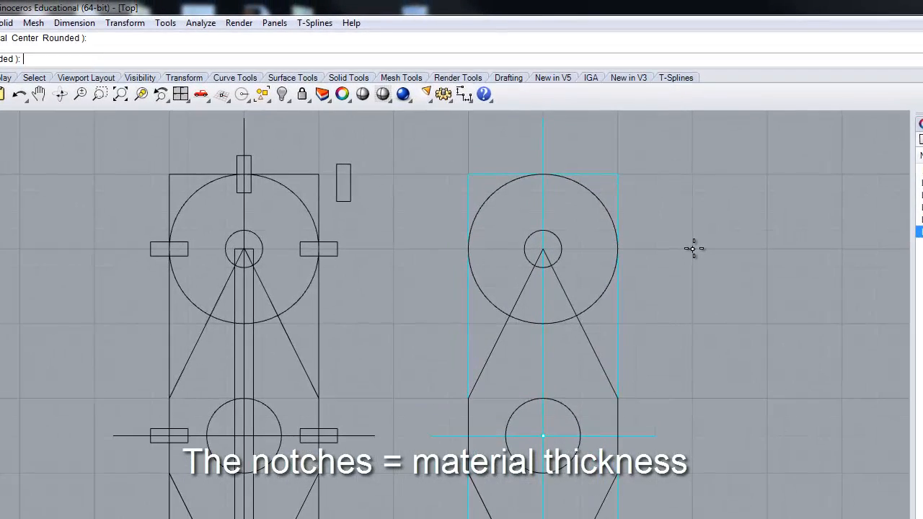
{"action": "left_click", "coordinate": [692, 248]}
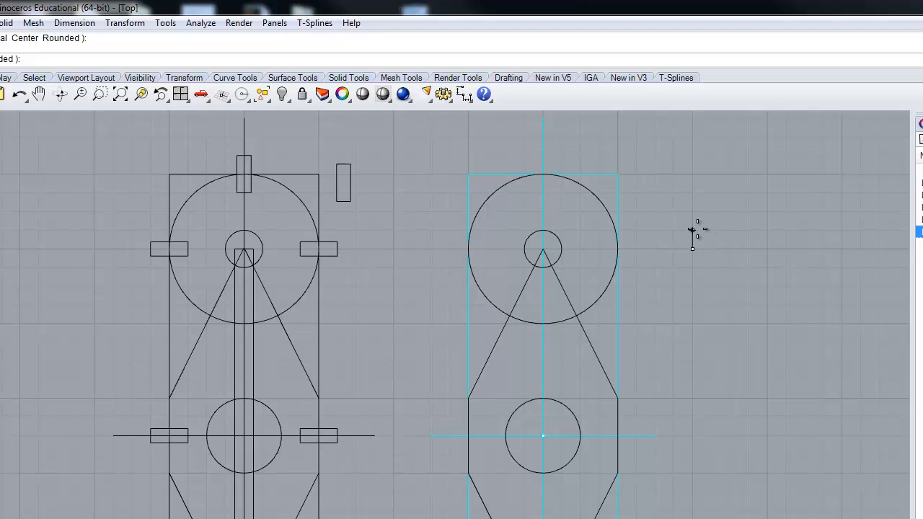
{"action": "type", "text": "r.19,5"}
{"action": "key", "text": "Return"}
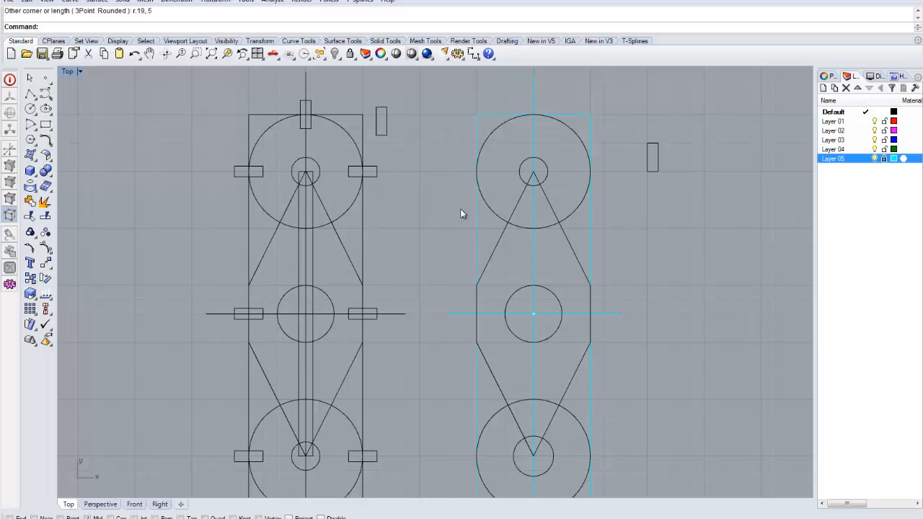
- Copy the notch rectangle from its lower edge's midpoint onto the vertical centreline, straddling the top of the upper circle
{"action": "left_click", "coordinate": [652, 171]}
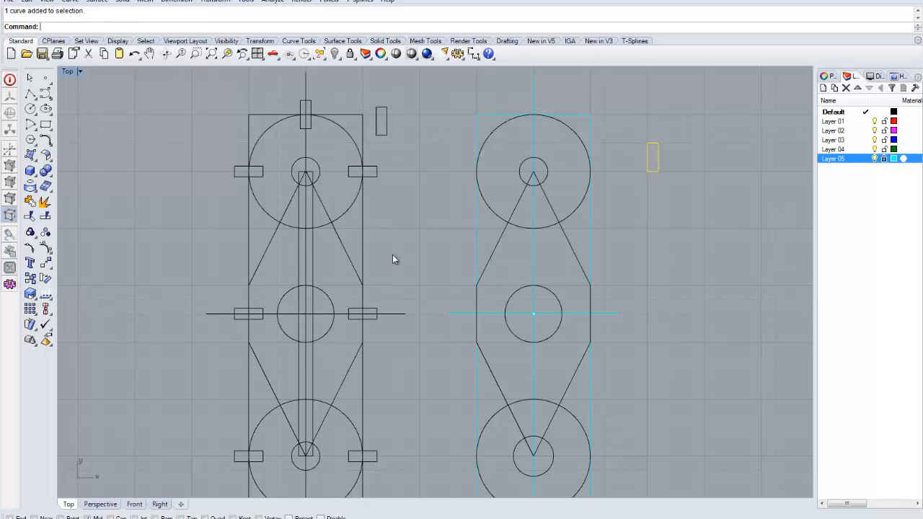
{"action": "left_click", "coordinate": [29, 278]}
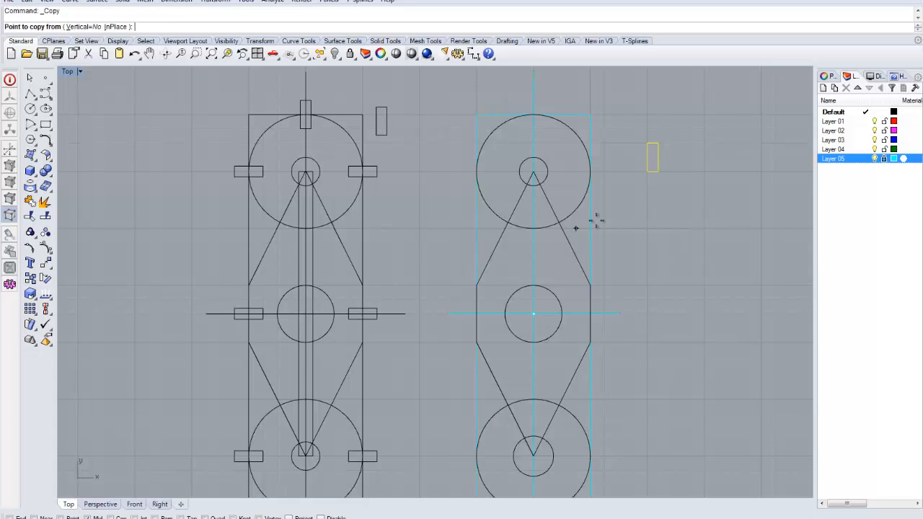
{"action": "left_click", "coordinate": [652, 171]}
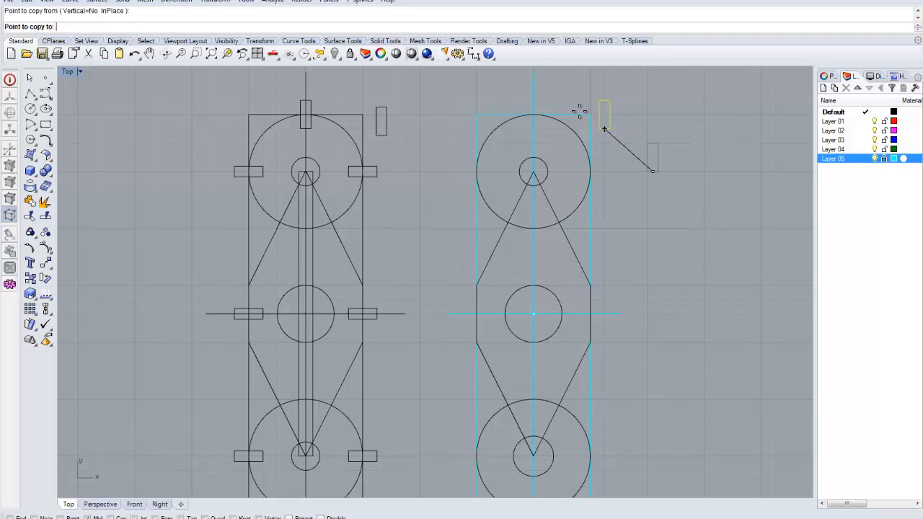
{"action": "left_click", "coordinate": [532, 128]}
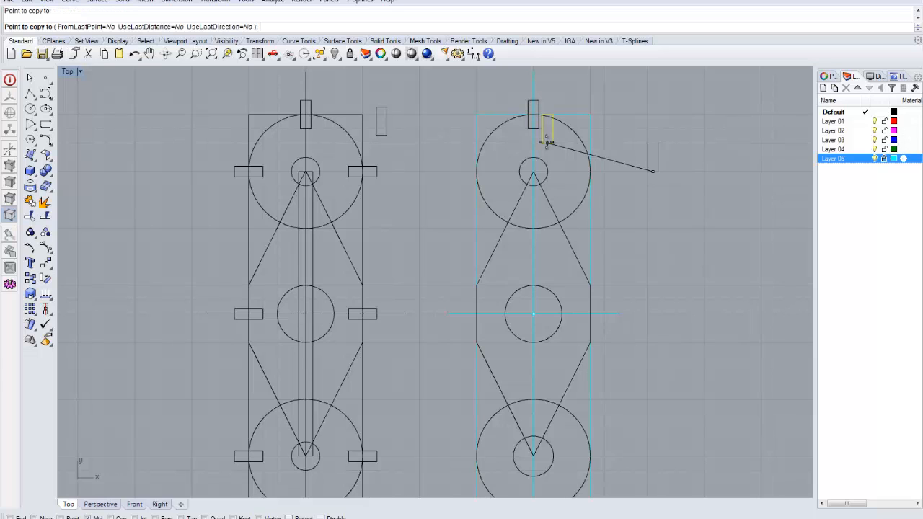
{"action": "key", "text": "Return"}
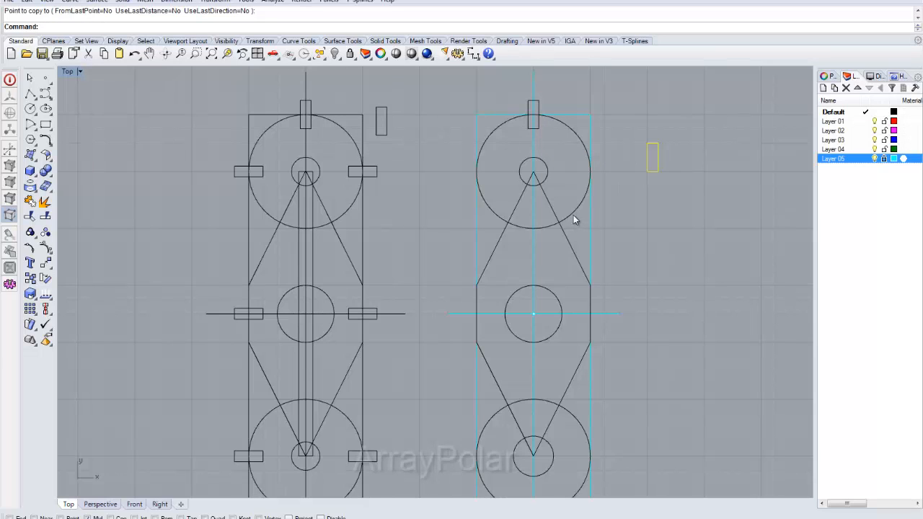
- Polar-array the top notch as 4 items over 360 degrees around the upper circle's centre, and delete the copy at the circle's bottom
{"action": "left_click", "coordinate": [533, 110]}
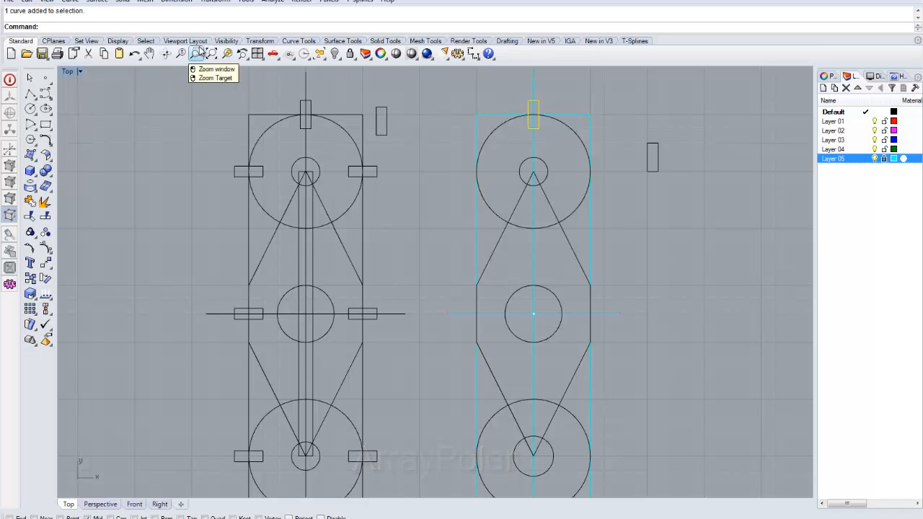
{"action": "type", "text": "array"}
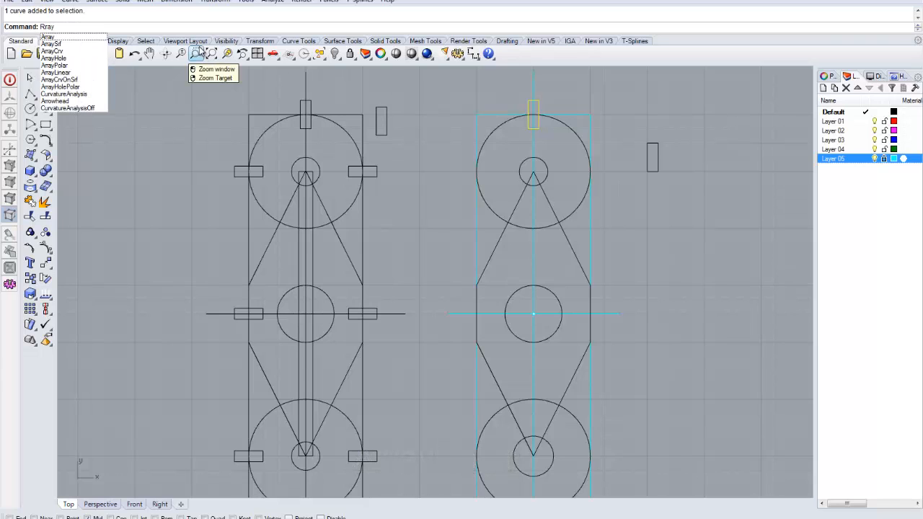
{"action": "left_click", "coordinate": [56, 65]}
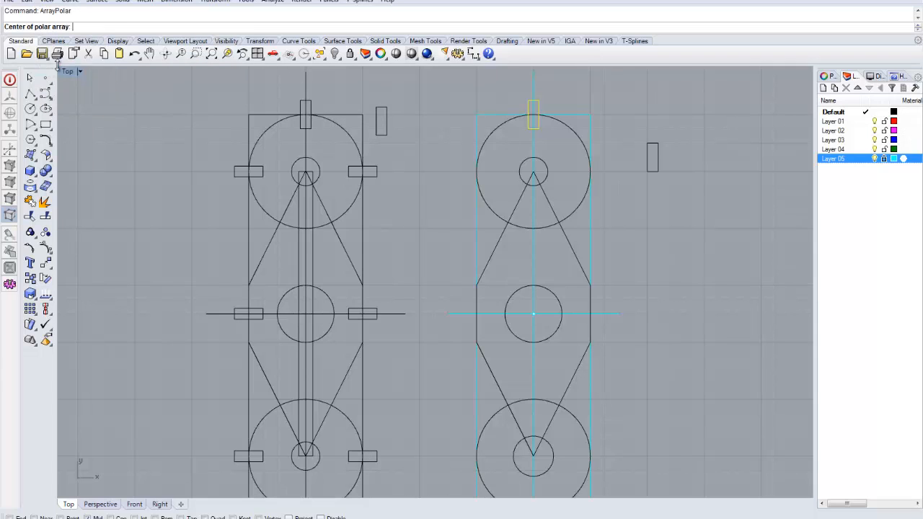
{"action": "left_click", "coordinate": [533, 172]}
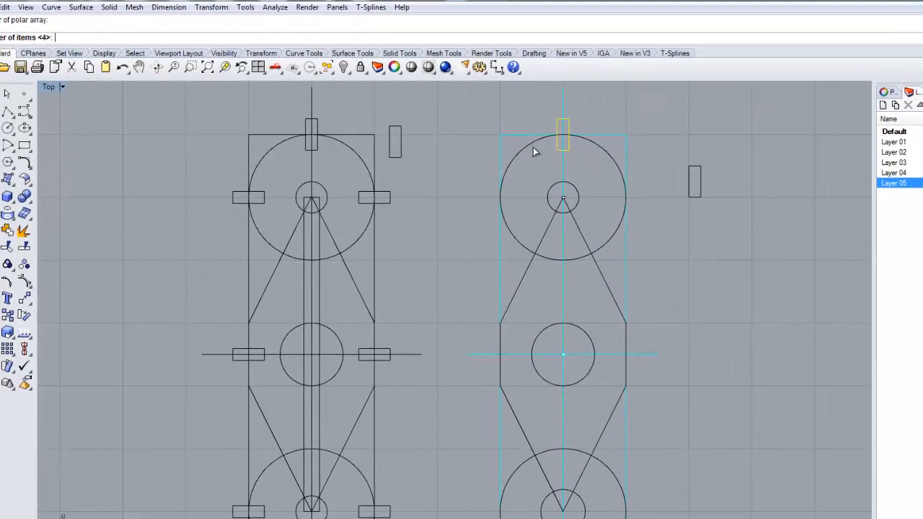
{"action": "type", "text": "4"}
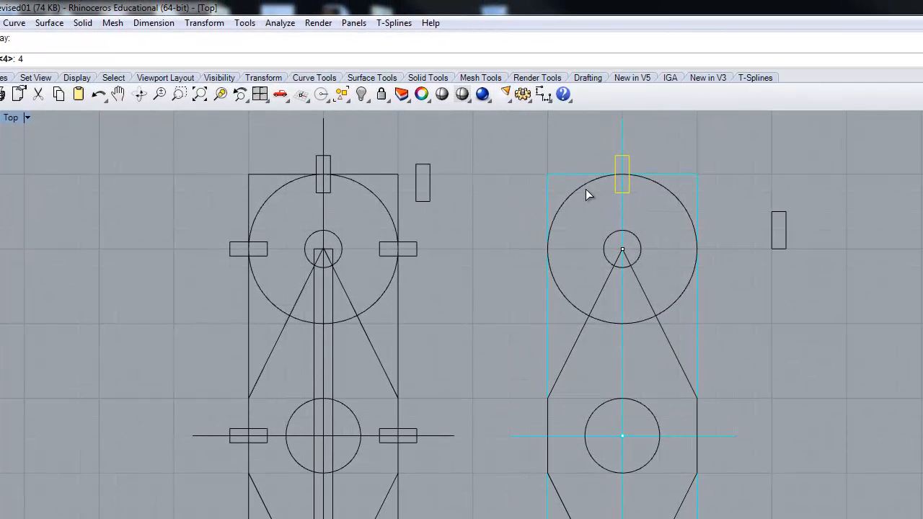
{"action": "key", "text": "Return"}
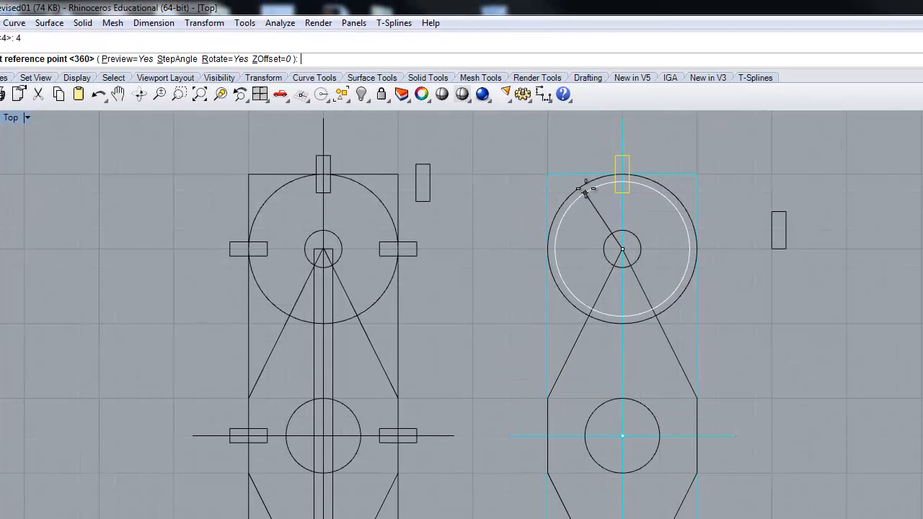
{"action": "key", "text": "Return"}
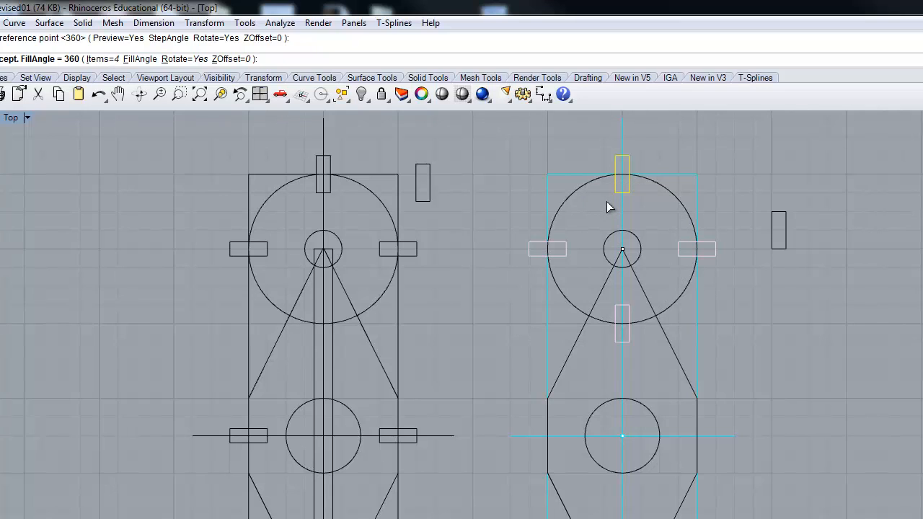
{"action": "key", "text": "Return"}
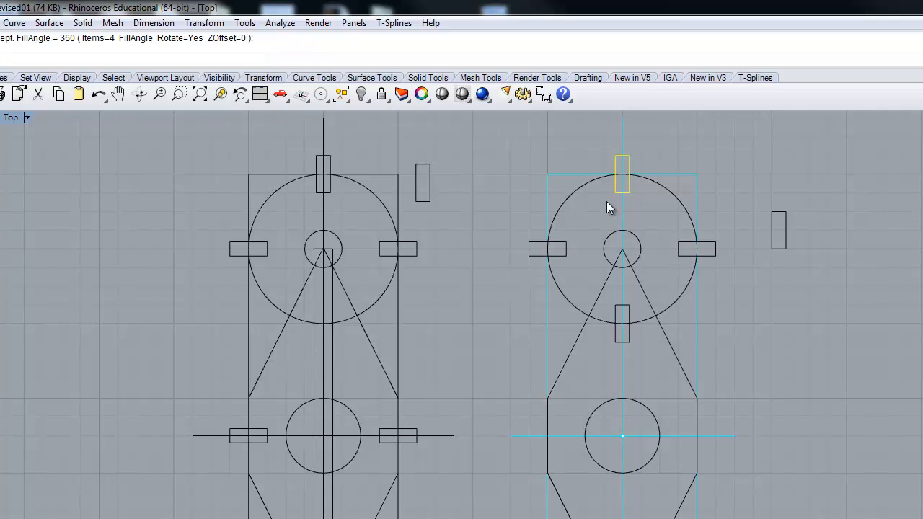
{"action": "left_click", "coordinate": [629, 340]}
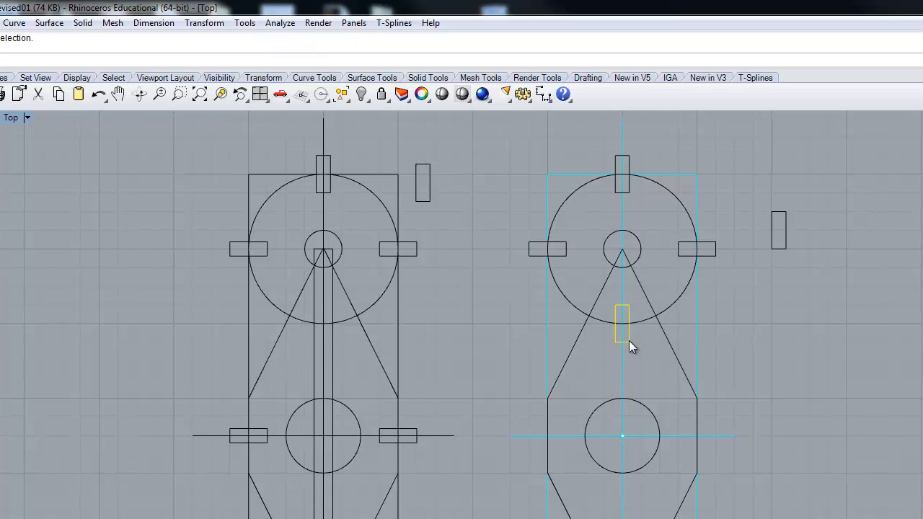
{"action": "key", "text": "Delete"}
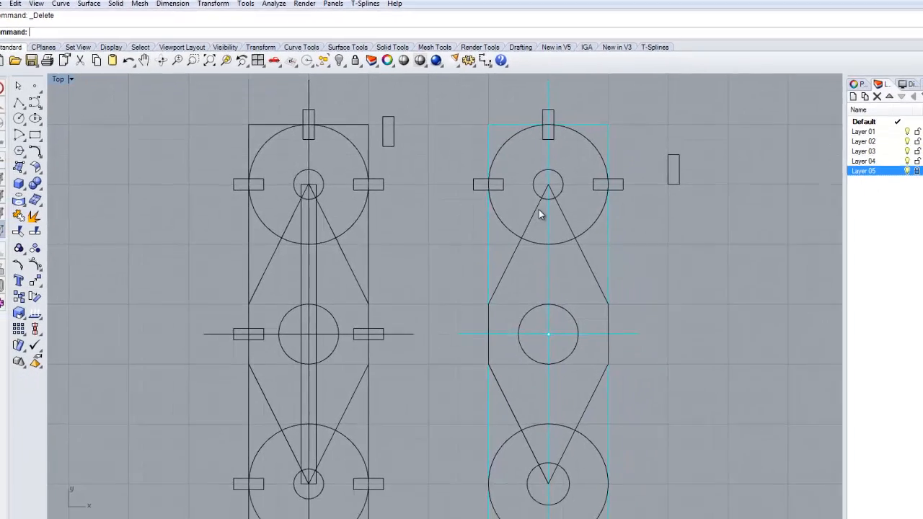
- Mirror the upper circle's three notches across the horizontal centreline onto the lower circle, keeping the originals
{"action": "scroll", "coordinate": [538, 209], "scroll_direction": "down", "scroll_amount": 2}
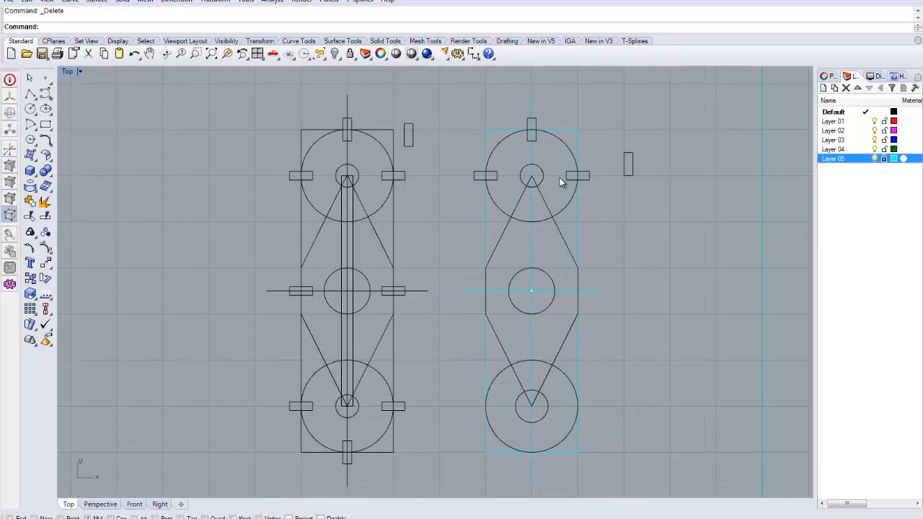
{"action": "left_click", "coordinate": [567, 177]}
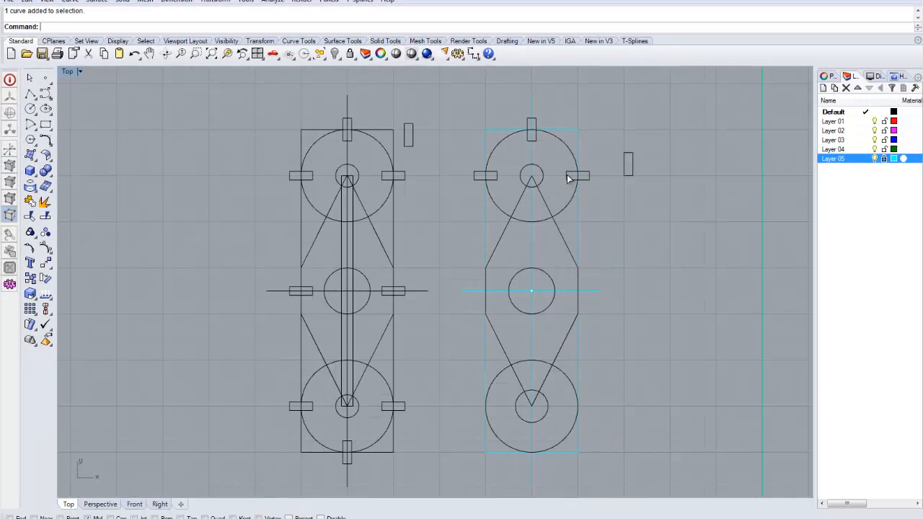
{"action": "left_click", "coordinate": [492, 178], "text": "shift"}
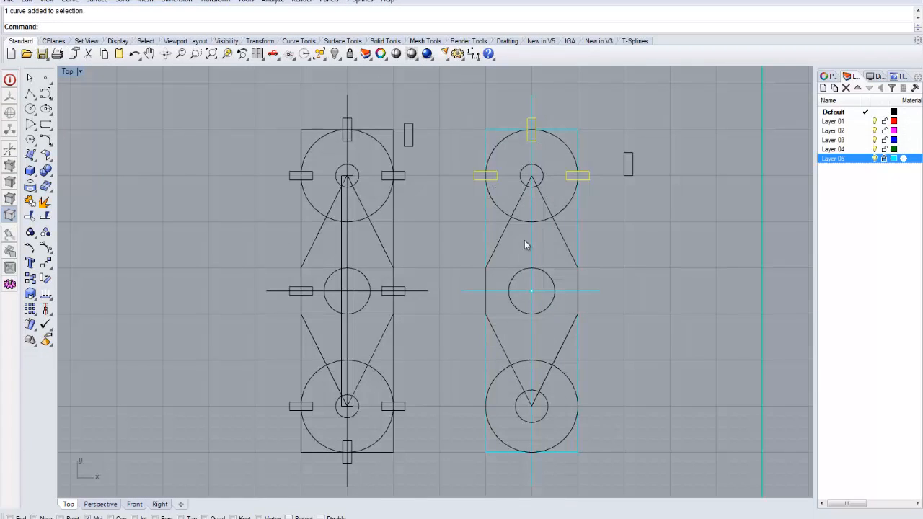
{"action": "type", "text": "Mirror"}
{"action": "key", "text": "Return"}
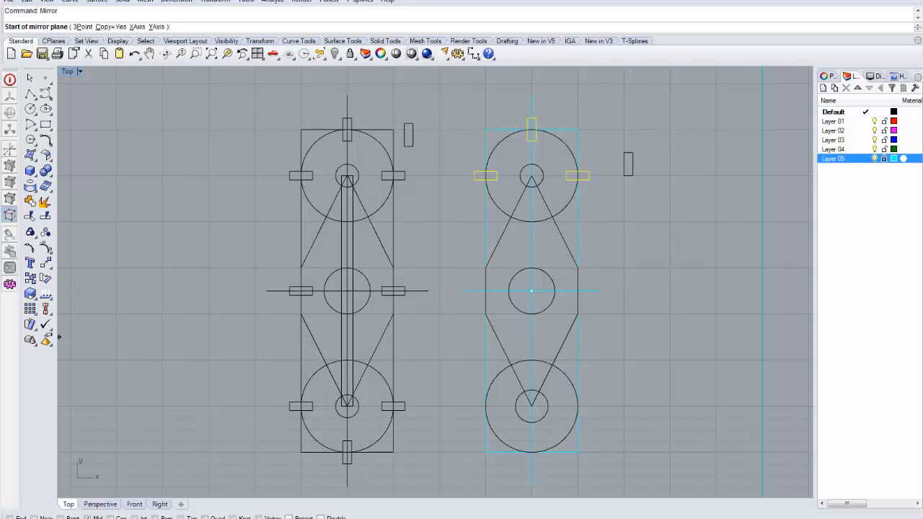
{"action": "left_click", "coordinate": [462, 290]}
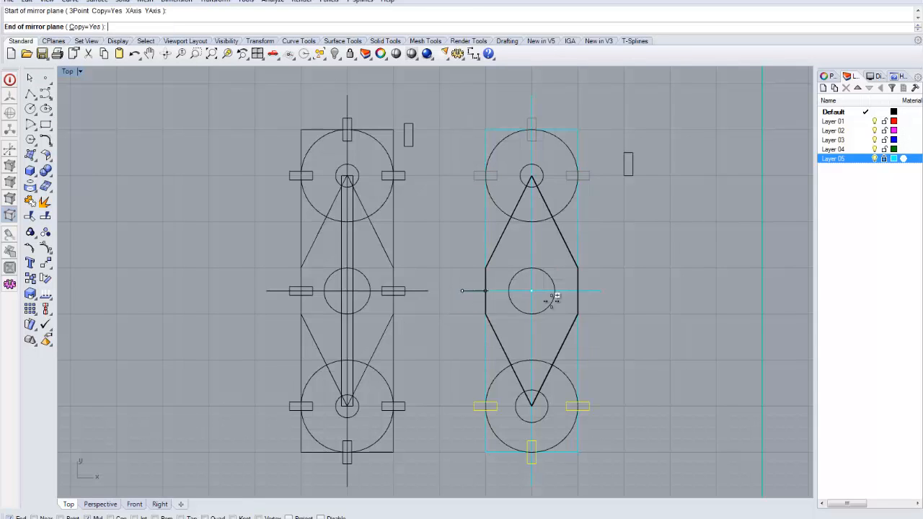
{"action": "left_click", "coordinate": [599, 292]}
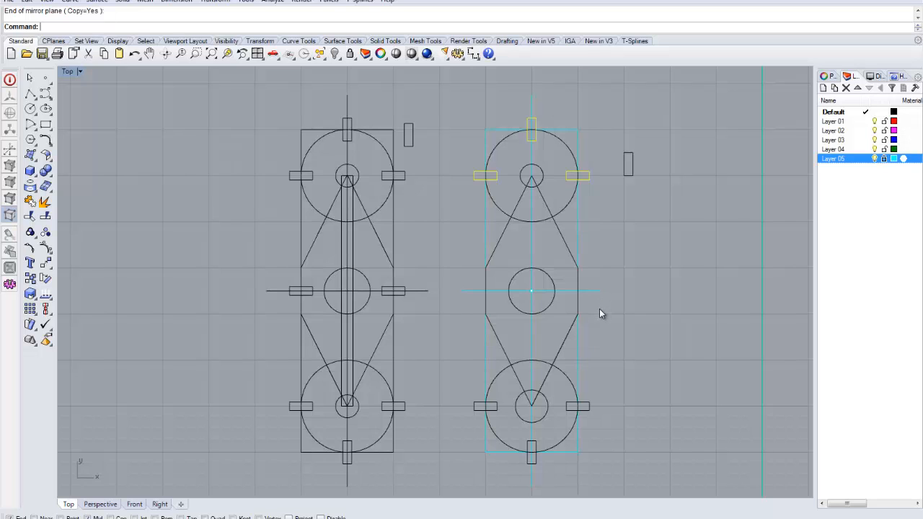
{"action": "right_click", "coordinate": [599, 309]}
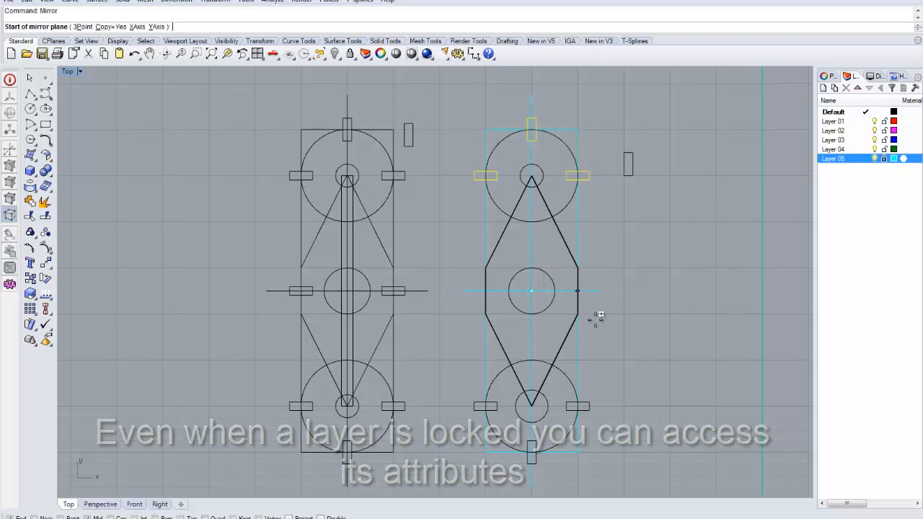
{"action": "key", "text": "Escape"}
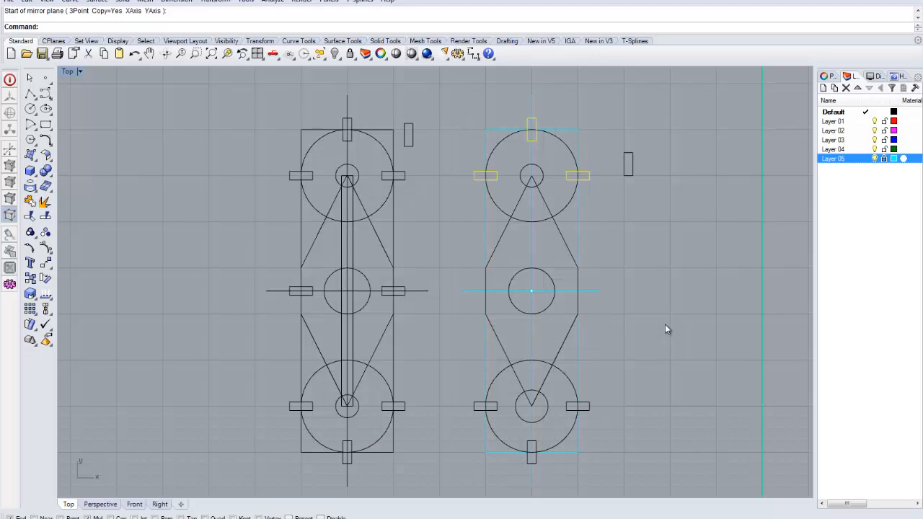
- Copy the upper circle's two side notches straight down onto the horizontal centreline, using the left notch's inner edge midpoint as base point
{"action": "key", "text": "Escape"}
{"action": "left_click", "coordinate": [586, 178]}
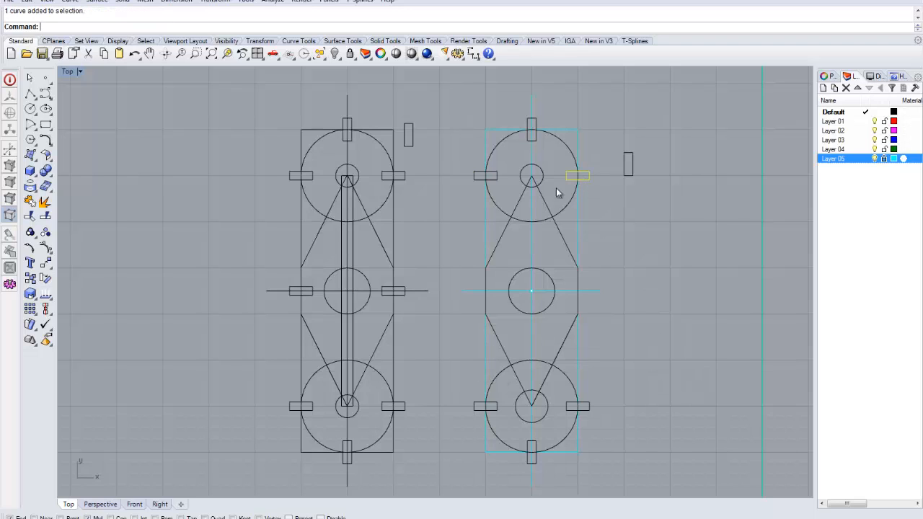
{"action": "left_click", "coordinate": [497, 176], "text": "shift"}
{"action": "left_click", "coordinate": [31, 280]}
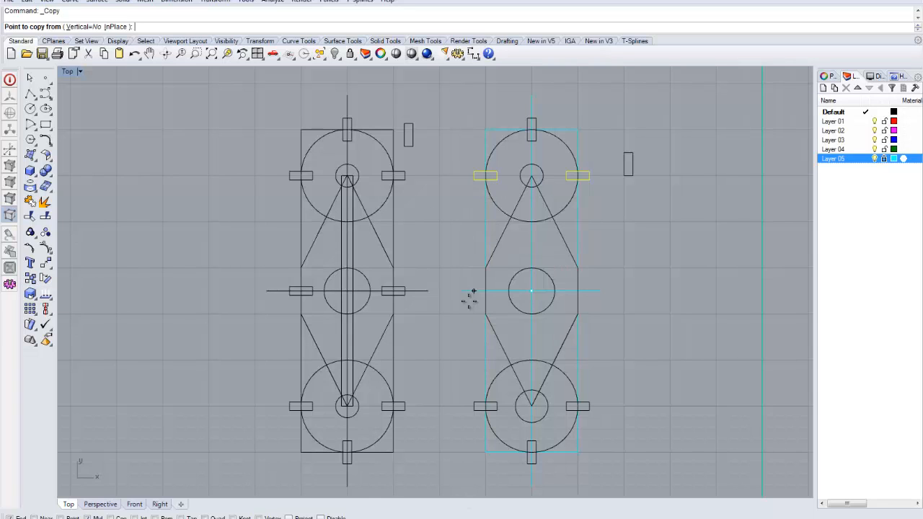
{"action": "left_click", "coordinate": [496, 175]}
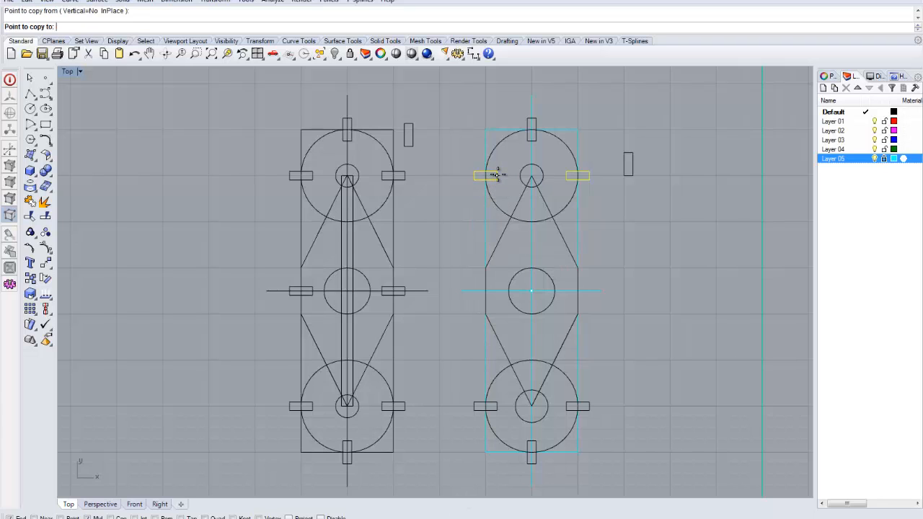
{"action": "left_click", "coordinate": [496, 290]}
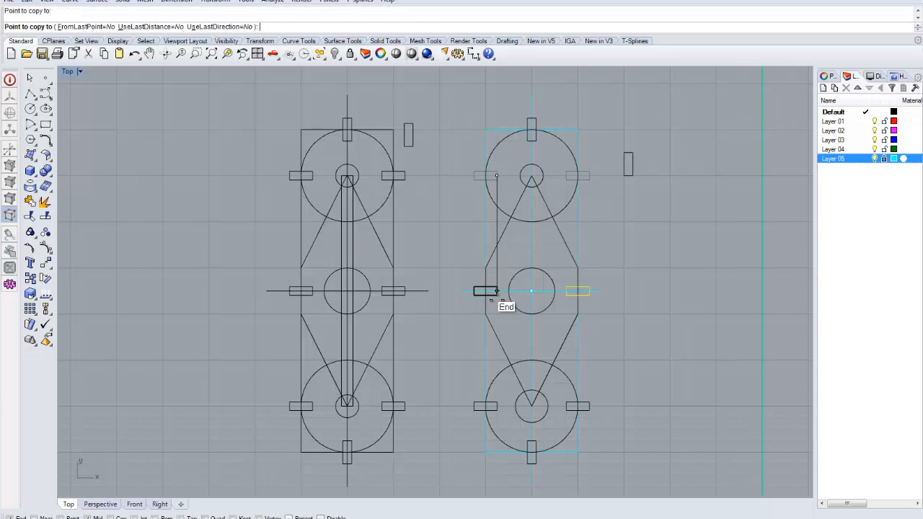
{"action": "key", "text": "Return"}
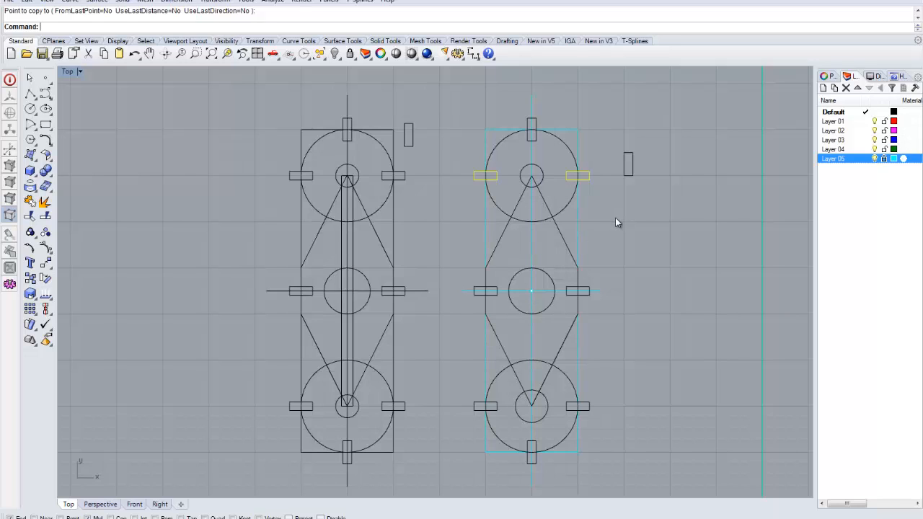
- Draw a narrow vertical rectangle left of the new part's vertical centreline, spanning from the upper circle's centre level to the lower circle's
{"action": "left_click", "coordinate": [45, 124]}
{"action": "scroll", "coordinate": [518, 188], "scroll_direction": "up", "scroll_amount": 3}
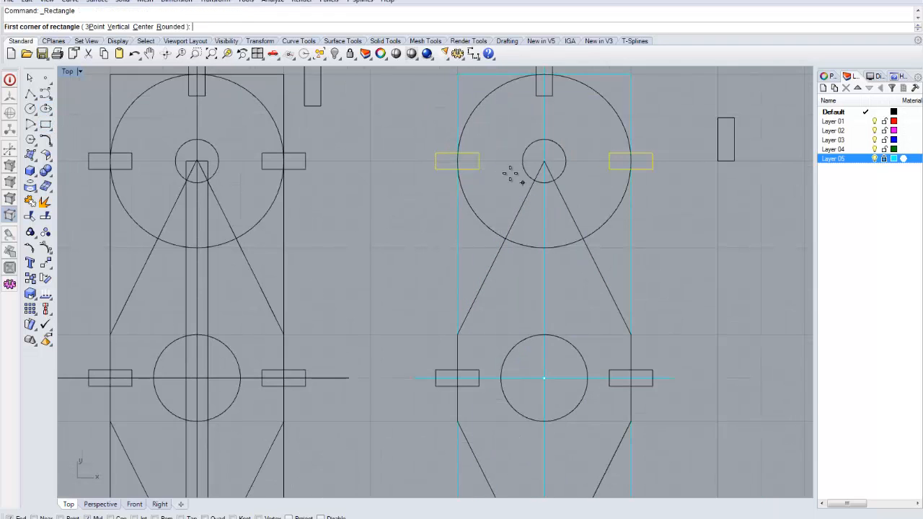
{"action": "left_click", "coordinate": [500, 161]}
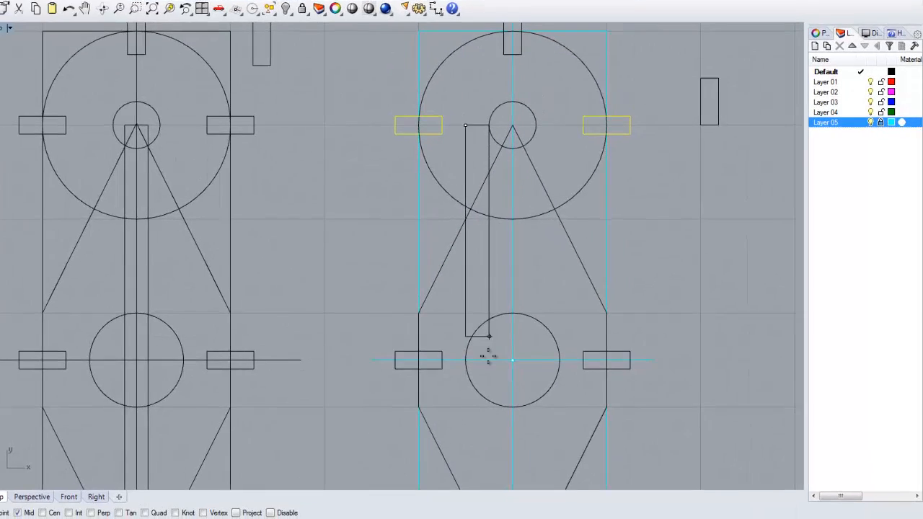
{"action": "right_click_drag", "start_coordinate": [522, 400], "coordinate": [549, 197]}
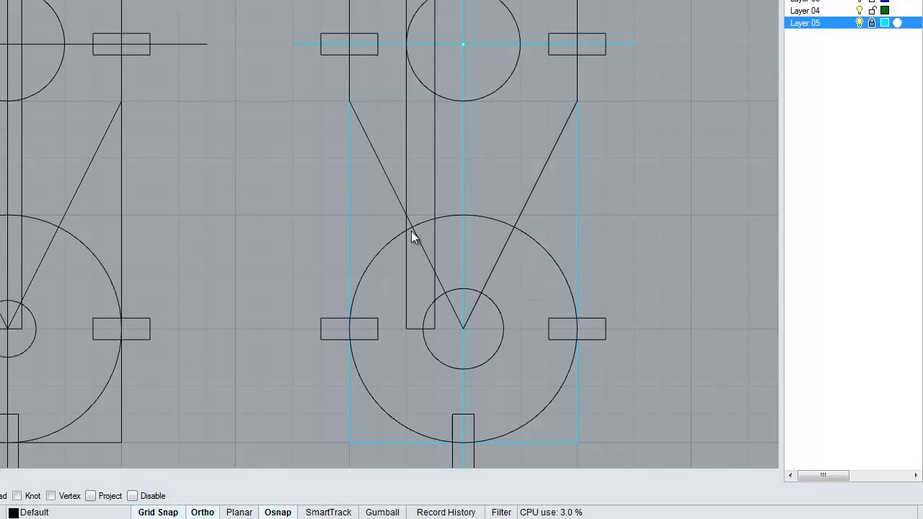
- Move the narrow rectangle from its lower edge's midpoint to the polyline's bottom vertex at the lower circle's centre
{"action": "left_click", "coordinate": [407, 154]}
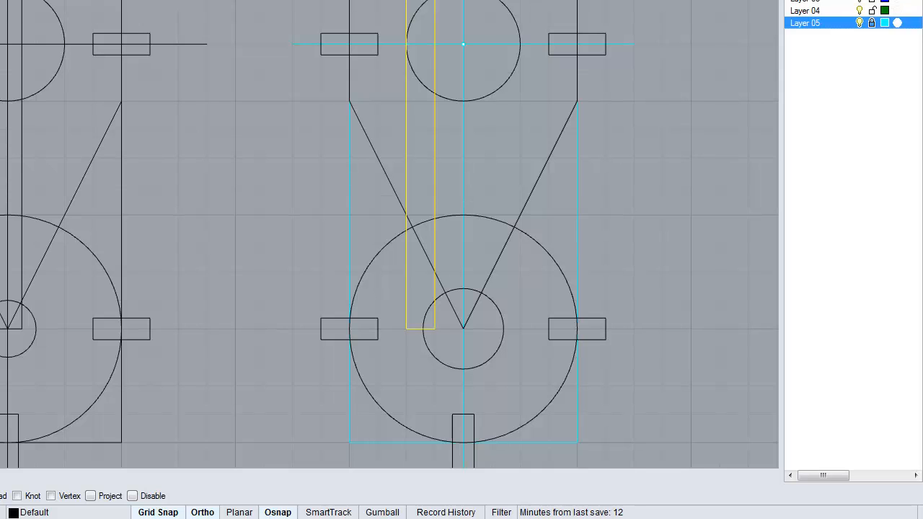
{"action": "left_click", "coordinate": [10, 267]}
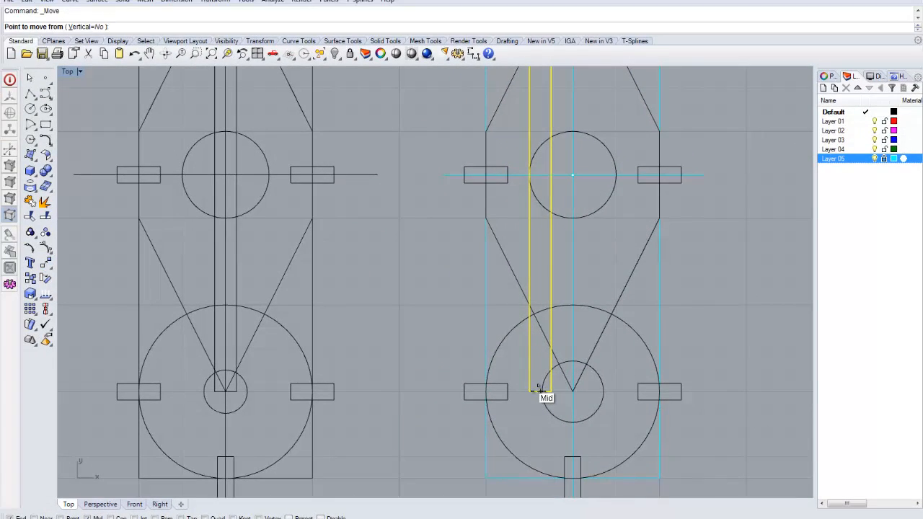
{"action": "left_click", "coordinate": [540, 391]}
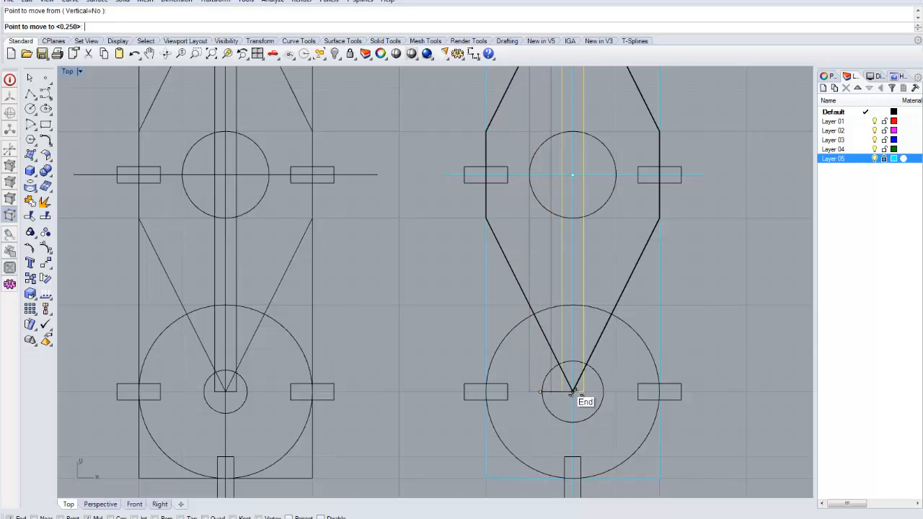
{"action": "left_click", "coordinate": [572, 392]}
{"action": "scroll", "coordinate": [576, 400], "scroll_direction": "down", "scroll_amount": 4}
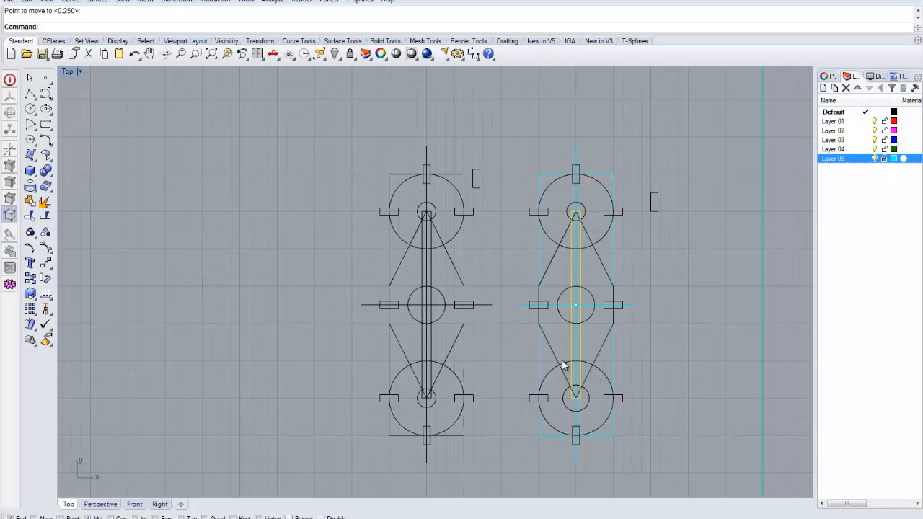
{"action": "scroll", "coordinate": [563, 358], "scroll_direction": "up", "scroll_amount": 2}
{"action": "scroll", "coordinate": [563, 359], "scroll_direction": "down", "scroll_amount": 2}
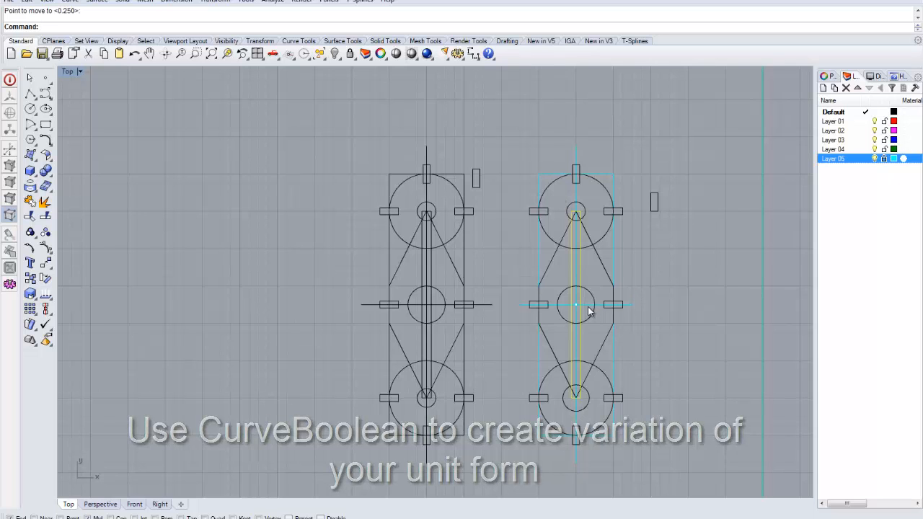
{"action": "right_click_drag", "start_coordinate": [671, 321], "coordinate": [676, 270]}
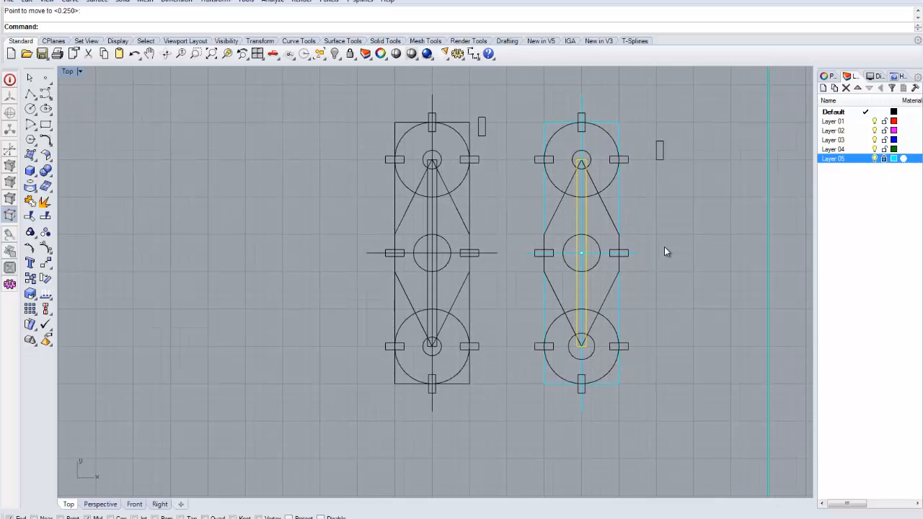